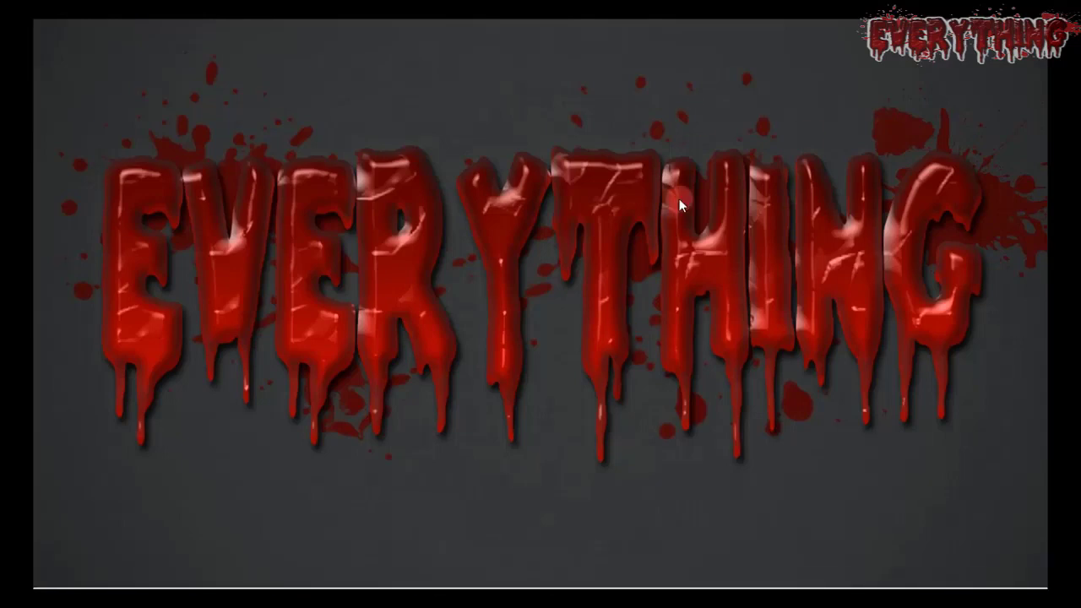
# Step: Start a new document at 3000 × 2600 px, 72 ppi, RGB Color, with a white background
pyautogui.hotkey('ctrl', 'n')
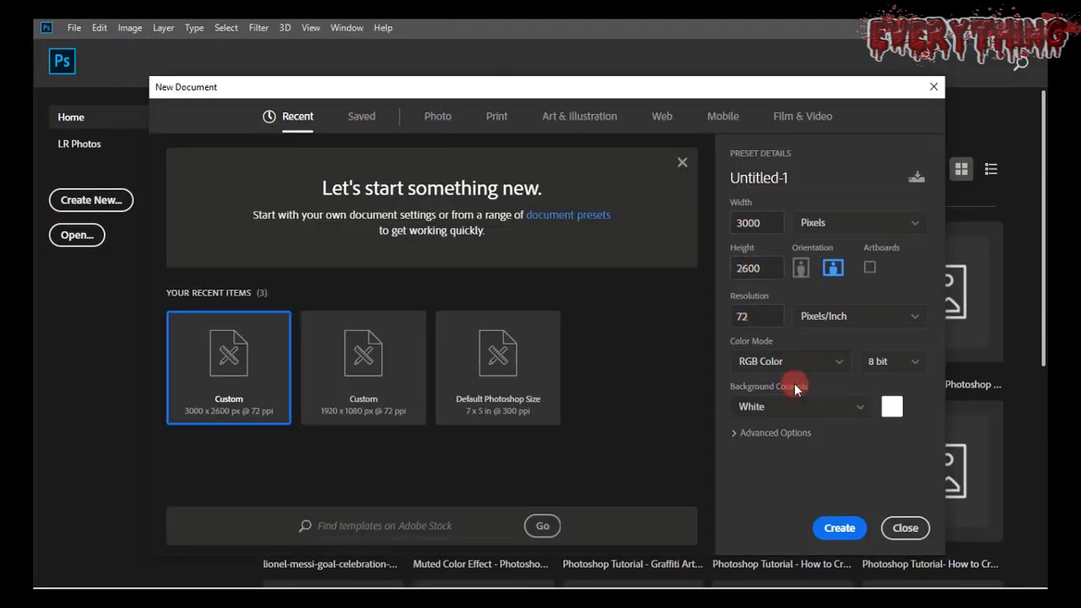
# Step: Create the blank canvas, darken the portrait with Levels 20/0.53/242, and view its Blue channel
pyautogui.click(840, 528)
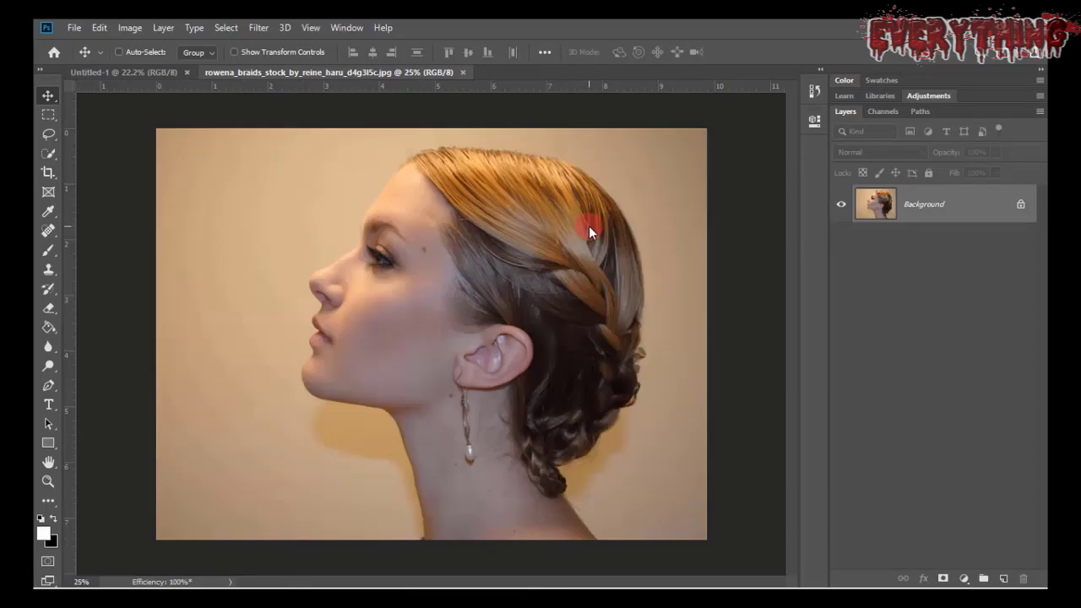
pyautogui.click(964, 579)
pyautogui.click(946, 374)
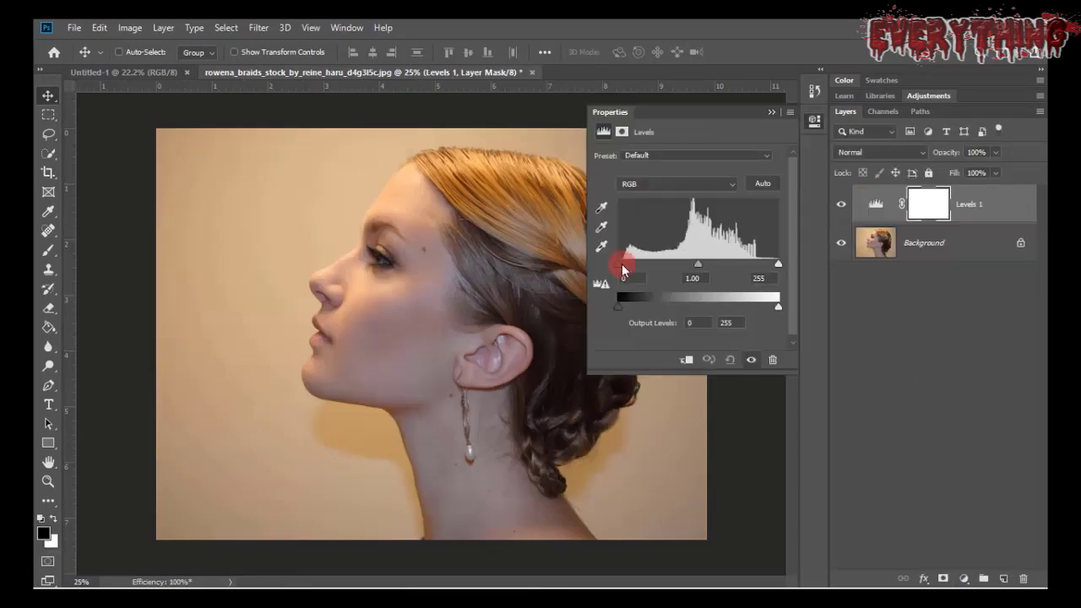
pyautogui.click(736, 276)
pyautogui.write('242')
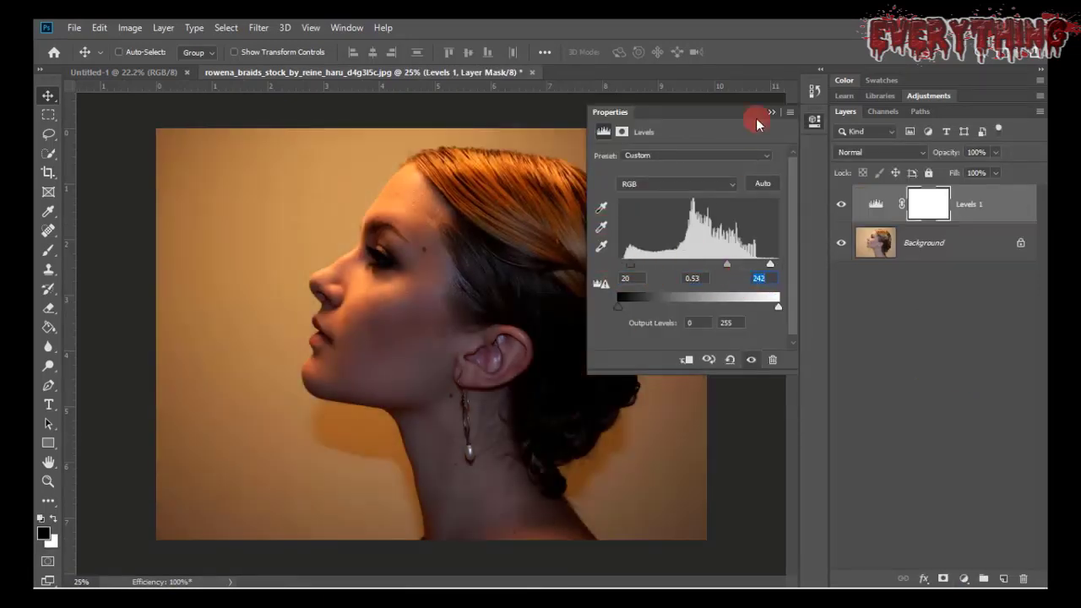
pyautogui.click(771, 112)
pyautogui.hotkey('alt', '[')
pyautogui.hotkey('ctrl', '5')
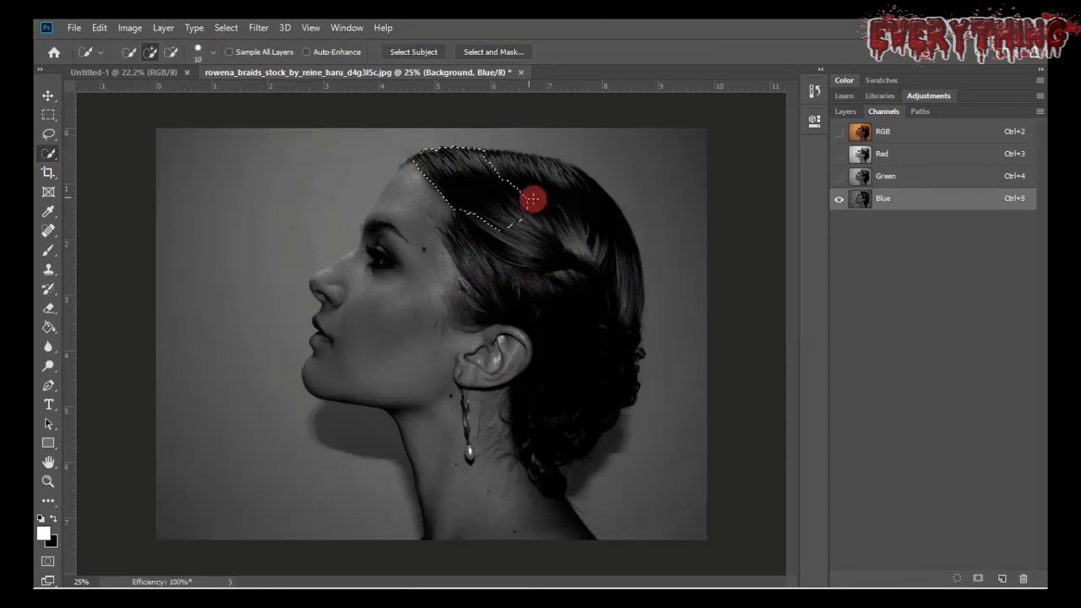
# Step: Quick-select the woman on the Blue channel, then return to RGB and delete Levels 1
pyautogui.click(417, 240)
pyautogui.hotkey('ctrl', '+')
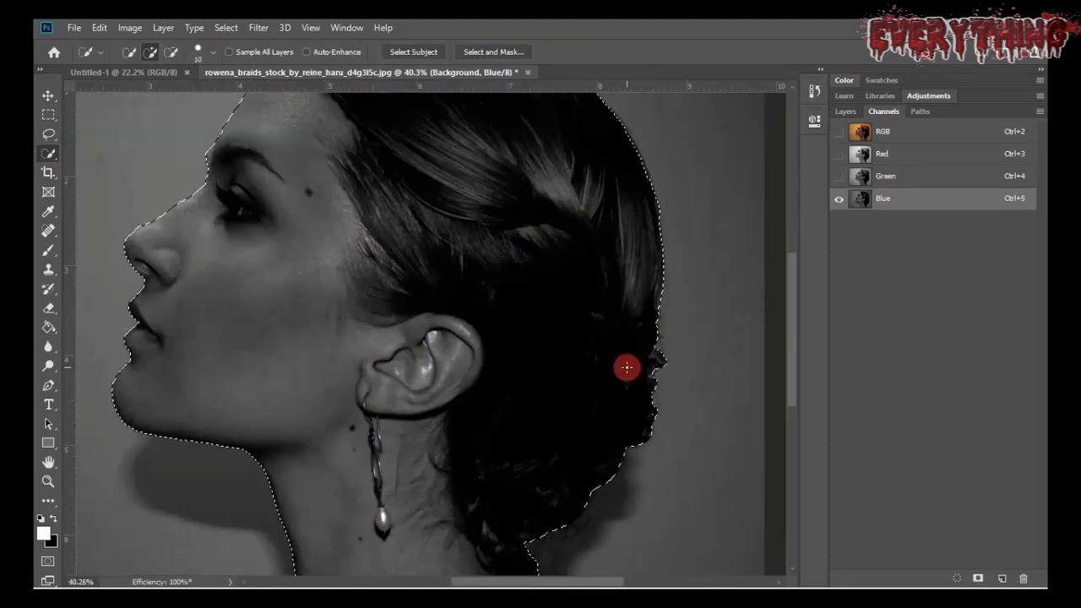
pyautogui.hotkey('ctrl', '-')
pyautogui.hotkey('ctrl', '-')
pyautogui.click(921, 132)
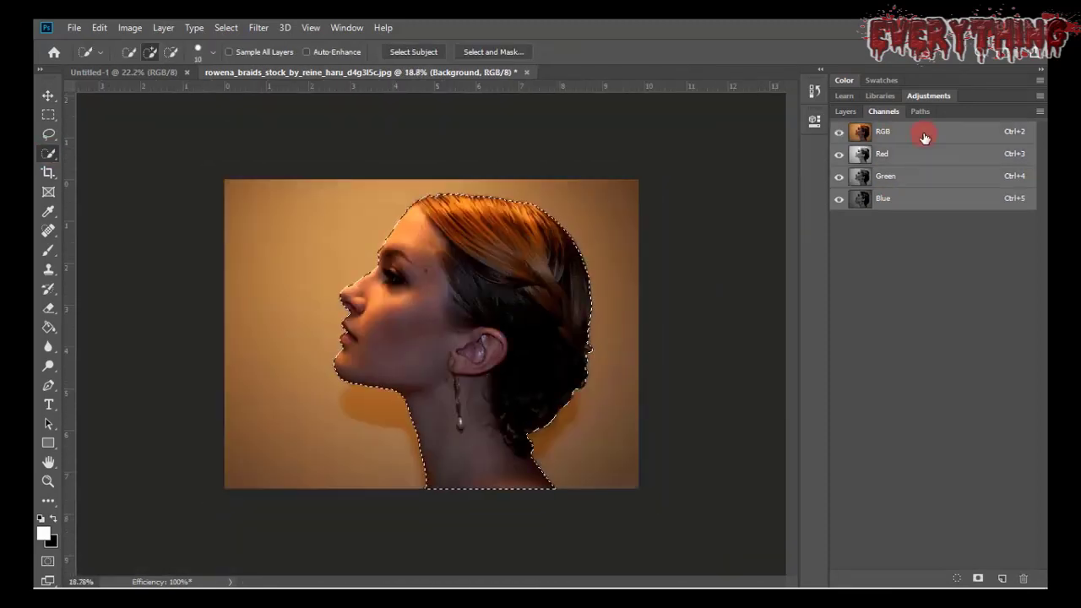
pyautogui.click(846, 110)
pyautogui.click(1004, 207)
pyautogui.moveTo(1005, 207); pyautogui.dragTo(1024, 579)
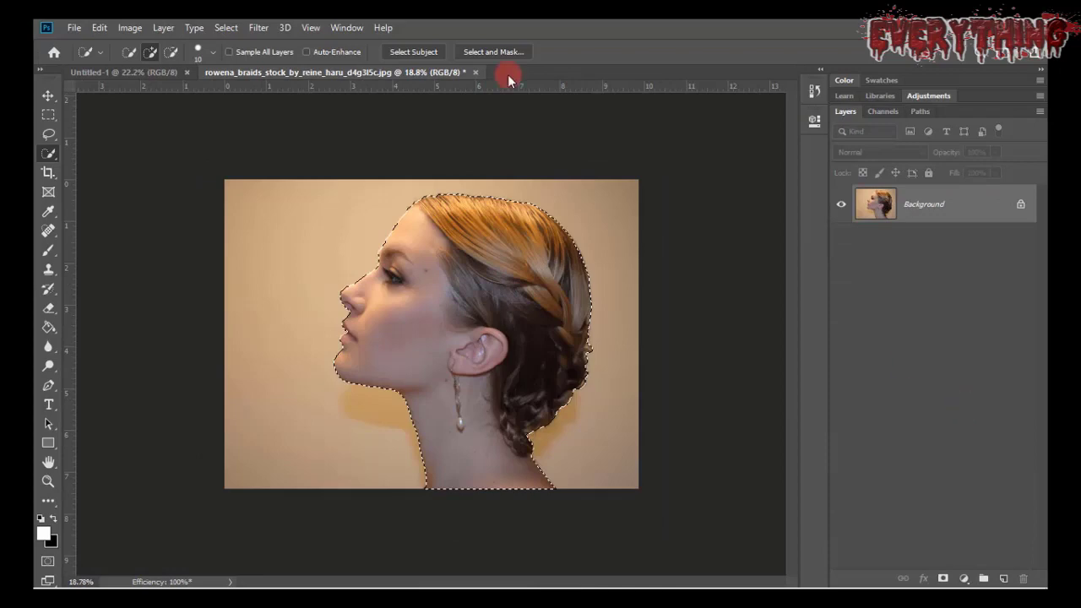
# Step: Refine the hair edges in Select and Mask and output the result as a layer mask
pyautogui.click(498, 52)
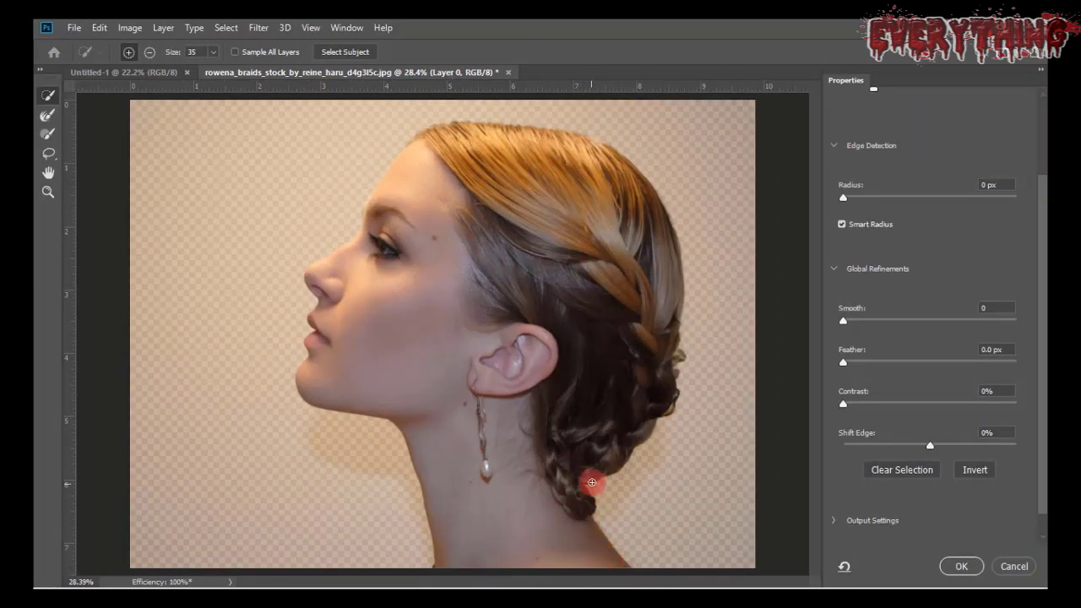
pyautogui.moveTo(592, 482)
pyautogui.mouseDown()
pyautogui.moveTo(675, 321)
pyautogui.moveTo(678, 232)
pyautogui.mouseUp()
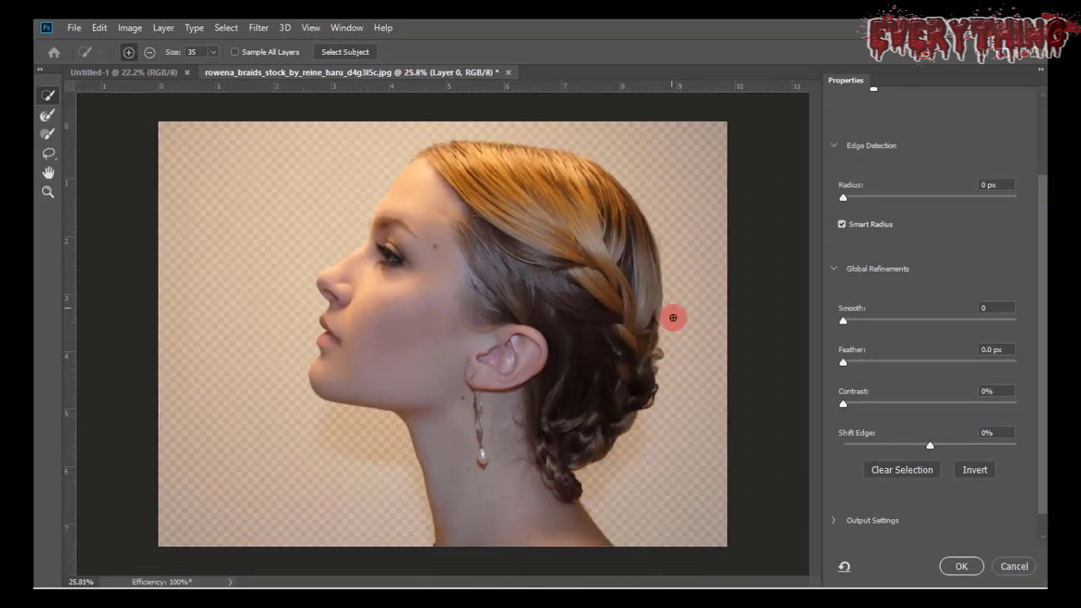
pyautogui.scroll(3, 946, 230)
pyautogui.press('Return')
# Step: Move the cut-out head into Untitled-1, scaled to half size, flipped horizontally and rotated about 31°
pyautogui.press('v')
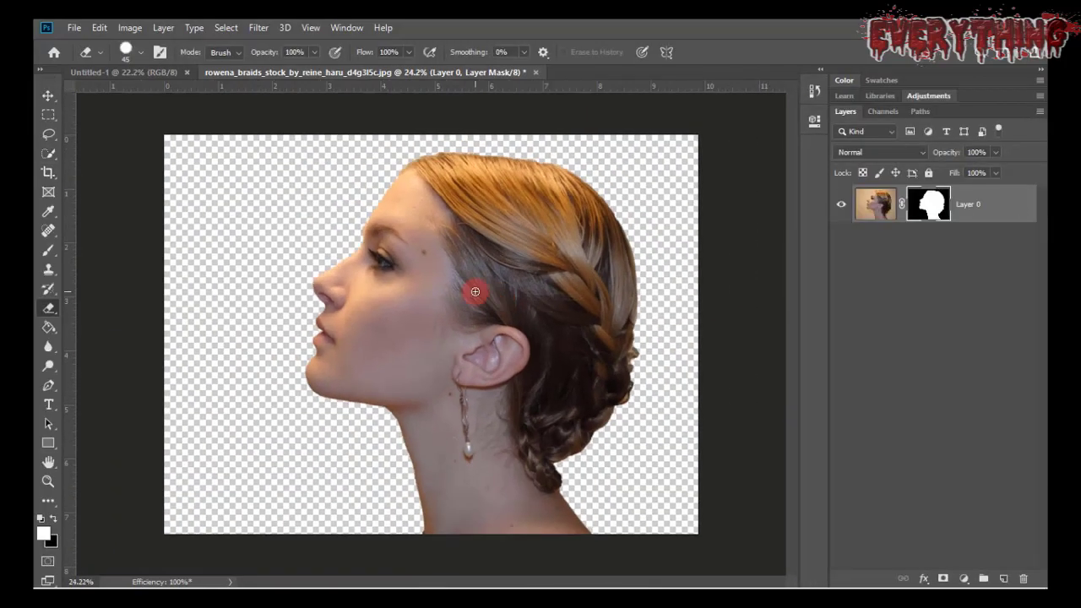
pyautogui.moveTo(476, 224)
pyautogui.mouseDown()
pyautogui.moveTo(152, 72)
pyautogui.moveTo(355, 254)
pyautogui.mouseUp()
pyautogui.click(100, 27)
pyautogui.click(160, 285)
pyautogui.moveTo(574, 260); pyautogui.dragTo(640, 224)
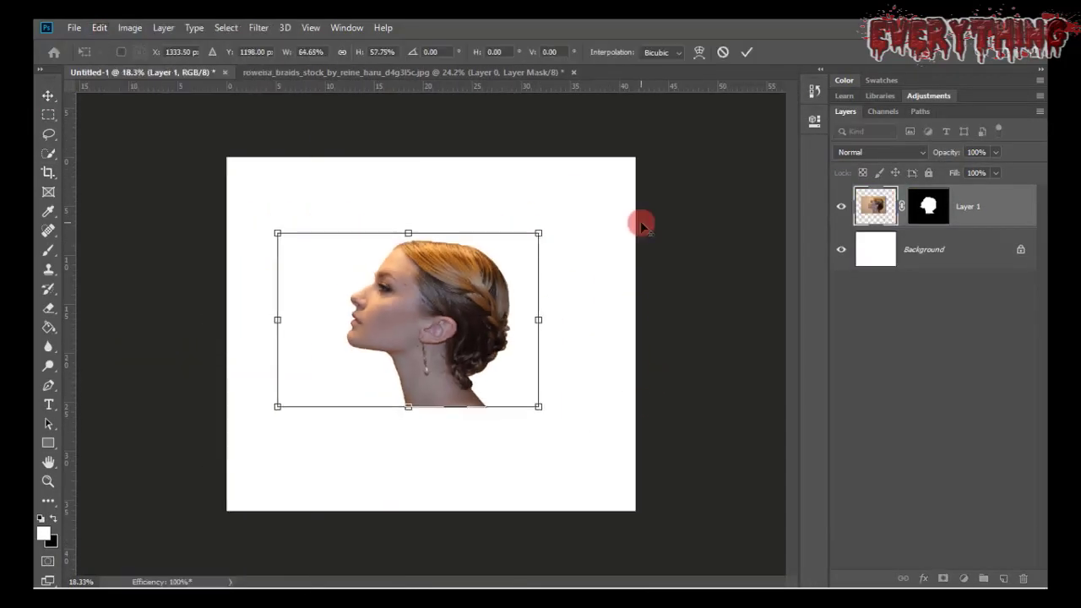
pyautogui.moveTo(422, 270)
pyautogui.mouseDown()
pyautogui.moveTo(482, 261)
pyautogui.moveTo(546, 349)
pyautogui.moveTo(571, 321)
pyautogui.mouseUp()
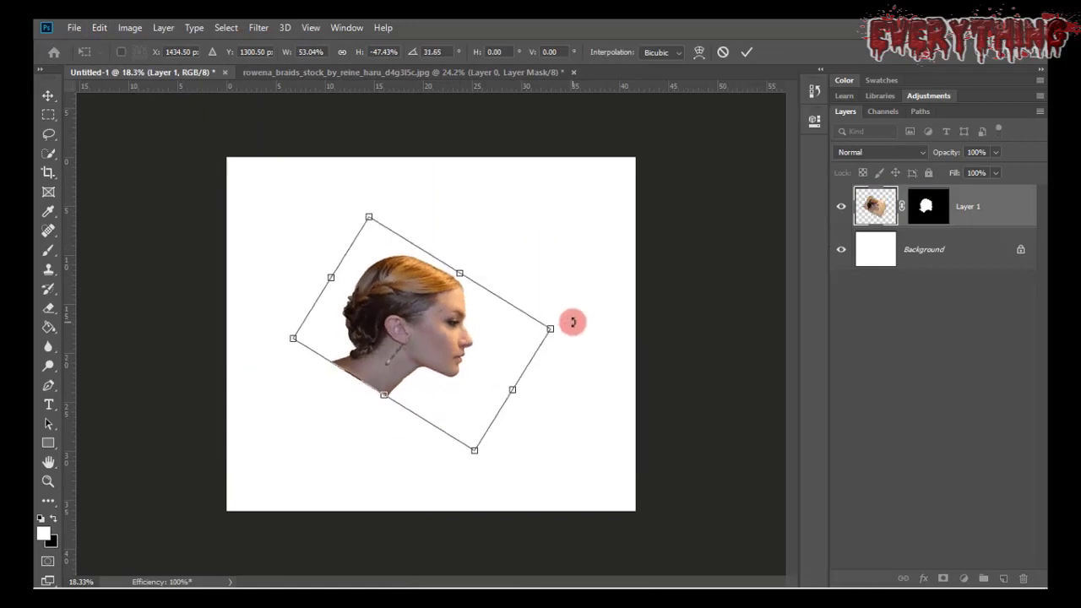
pyautogui.moveTo(439, 355); pyautogui.dragTo(499, 357)
pyautogui.moveTo(544, 320); pyautogui.dragTo(564, 336)
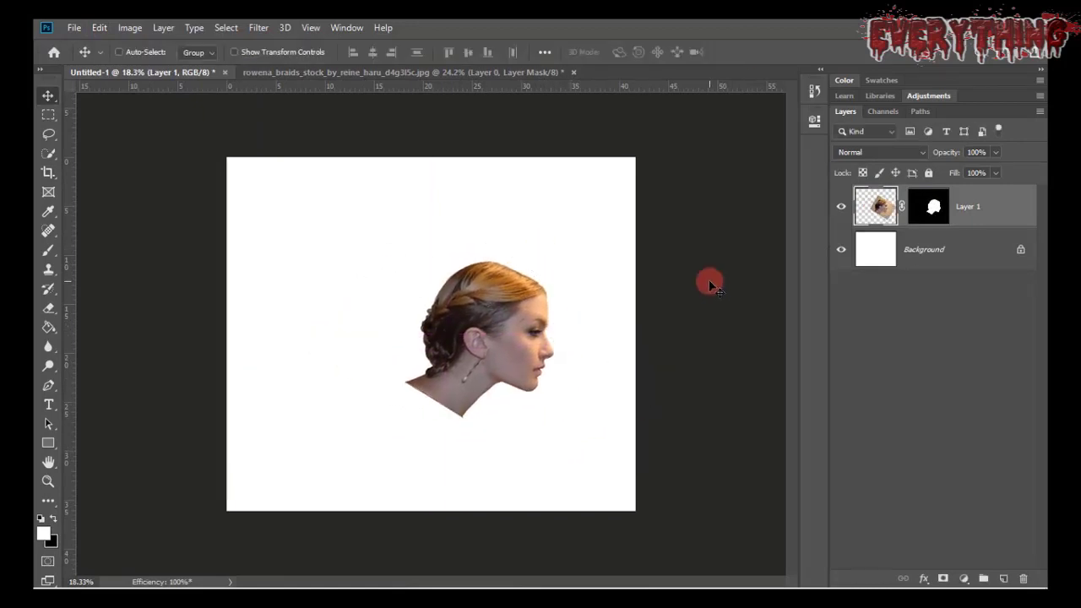
# Step: Add a radial gray-to-white Gradient Fill above Background with angle 45, scale 180, reversed
pyautogui.rightClick(968, 206)
pyautogui.click(928, 249)
pyautogui.click(963, 579)
pyautogui.click(946, 364)
pyautogui.click(625, 188)
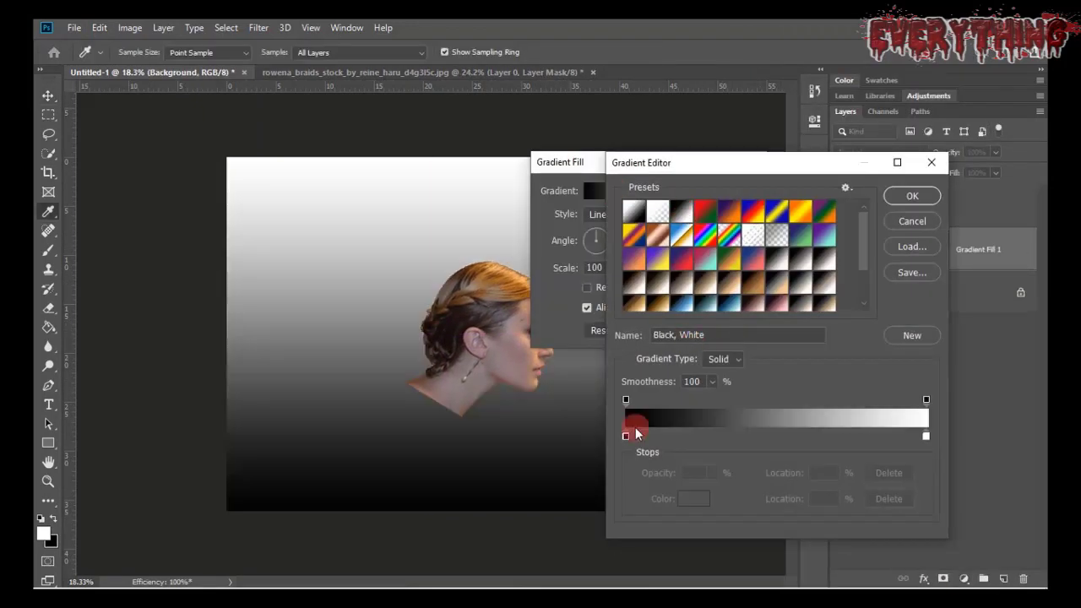
pyautogui.doubleClick(626, 438)
pyautogui.write('49')
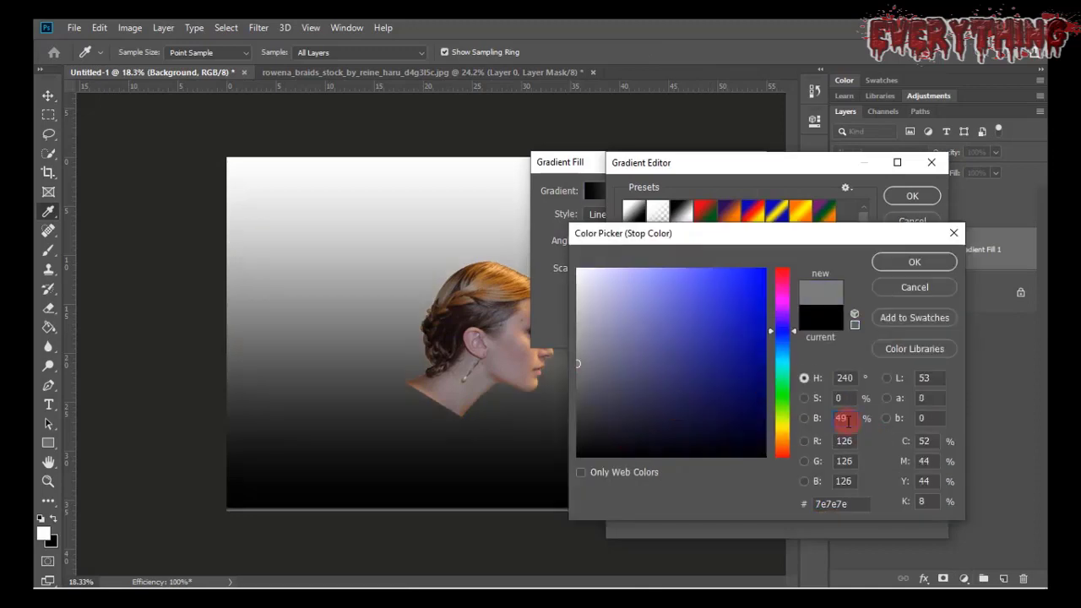
pyautogui.press('Return')
pyautogui.press('Return')
pyautogui.click(612, 215)
pyautogui.click(610, 236)
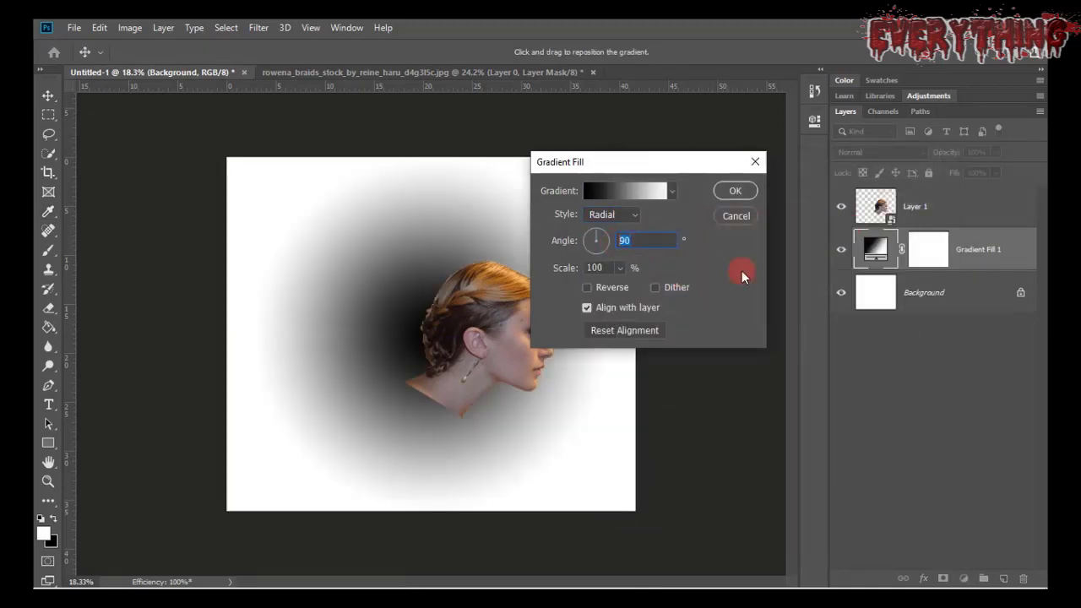
pyautogui.write('45180')
pyautogui.click(586, 288)
# Step: Confirm the gradient fill and duplicate the head layer as a hidden copy named 'liqufiy'
pyautogui.click(734, 192)
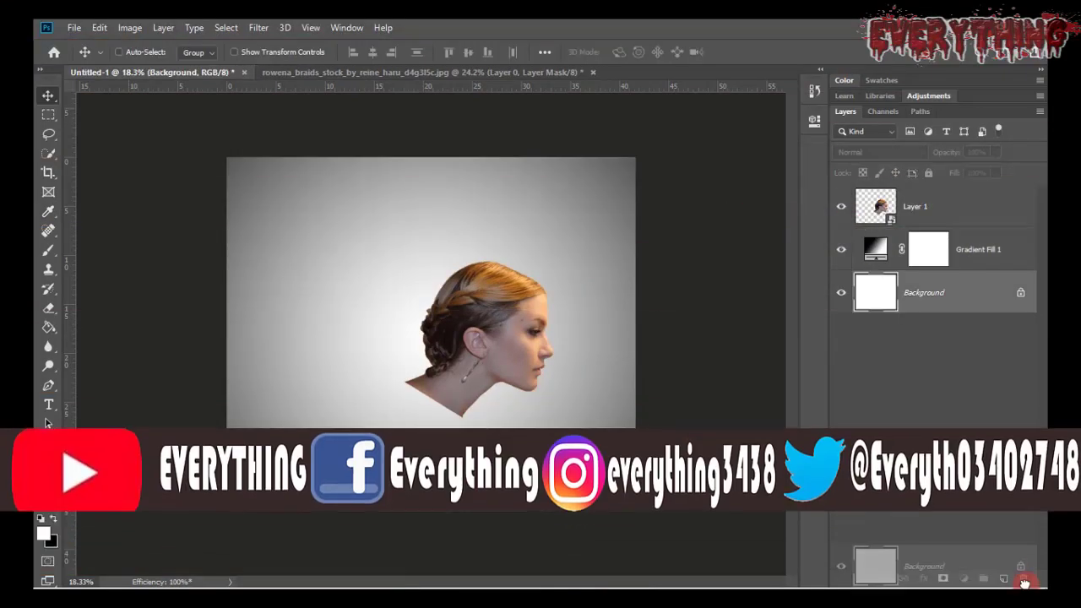
pyautogui.hotkey('ctrl', 'j')
pyautogui.doubleClick(965, 205)
pyautogui.write('liqufiy')
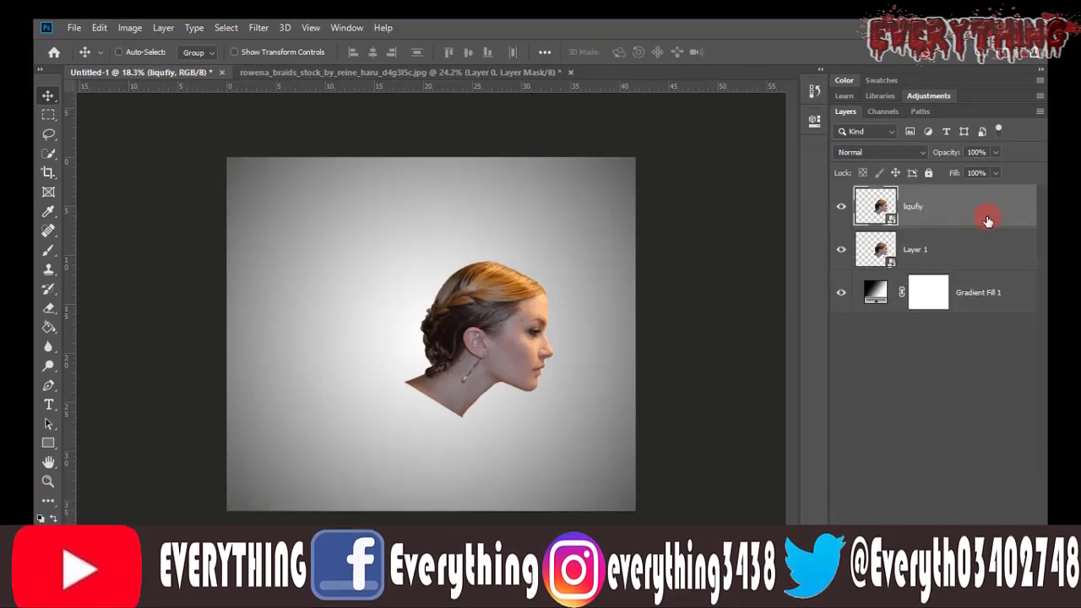
pyautogui.click(958, 241)
# Step: Clip a black-to-white Gradient Map and a Black & White adjustment to Layer 1
pyautogui.click(979, 499)
pyautogui.click(686, 361)
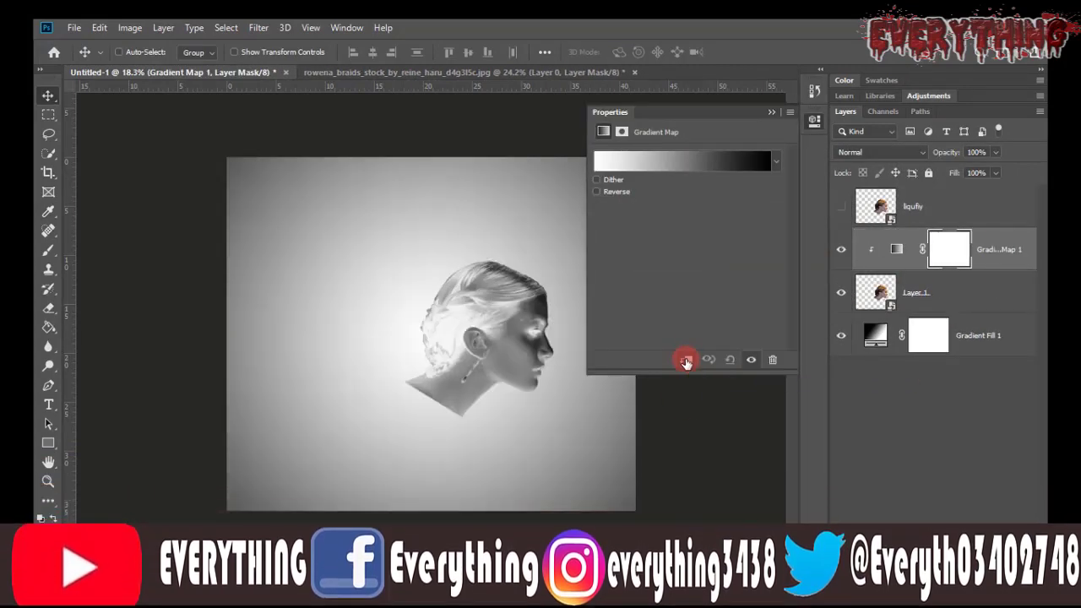
pyautogui.click(682, 160)
pyautogui.click(907, 195)
pyautogui.click(771, 112)
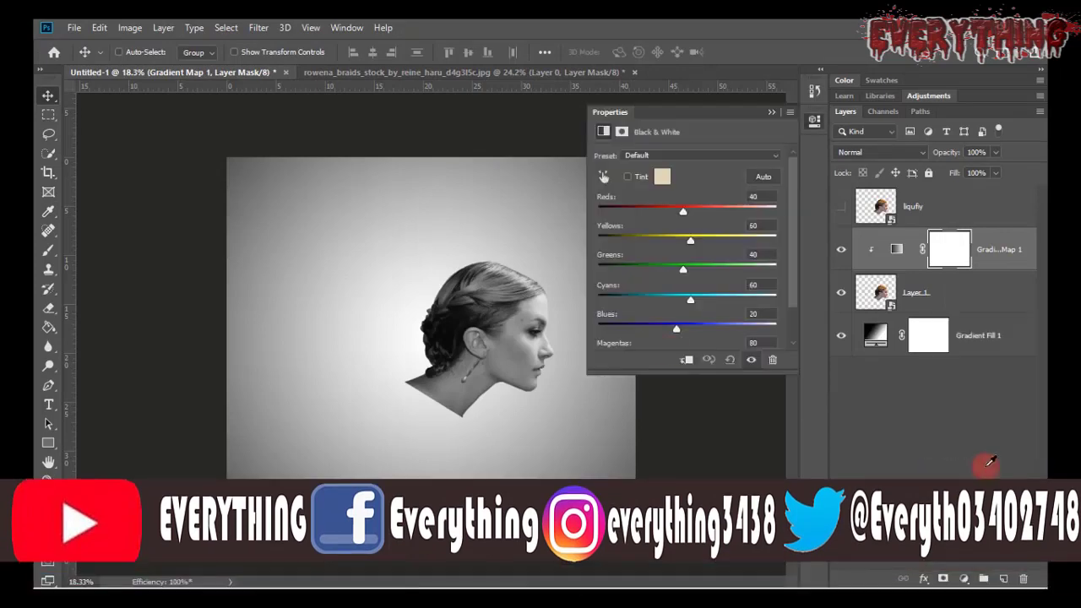
pyautogui.click(685, 360)
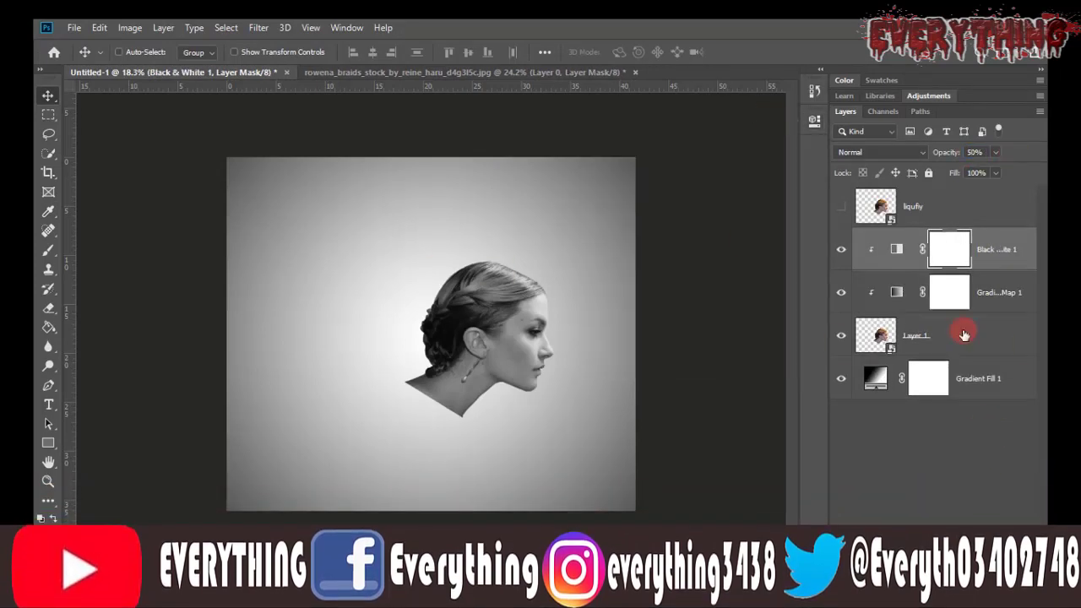
# Step: Give Layer 1 a black mask and extract the Smoke_Brush_Promo brushes from their archive
pyautogui.click(964, 334)
pyautogui.rightClick(282, 159)
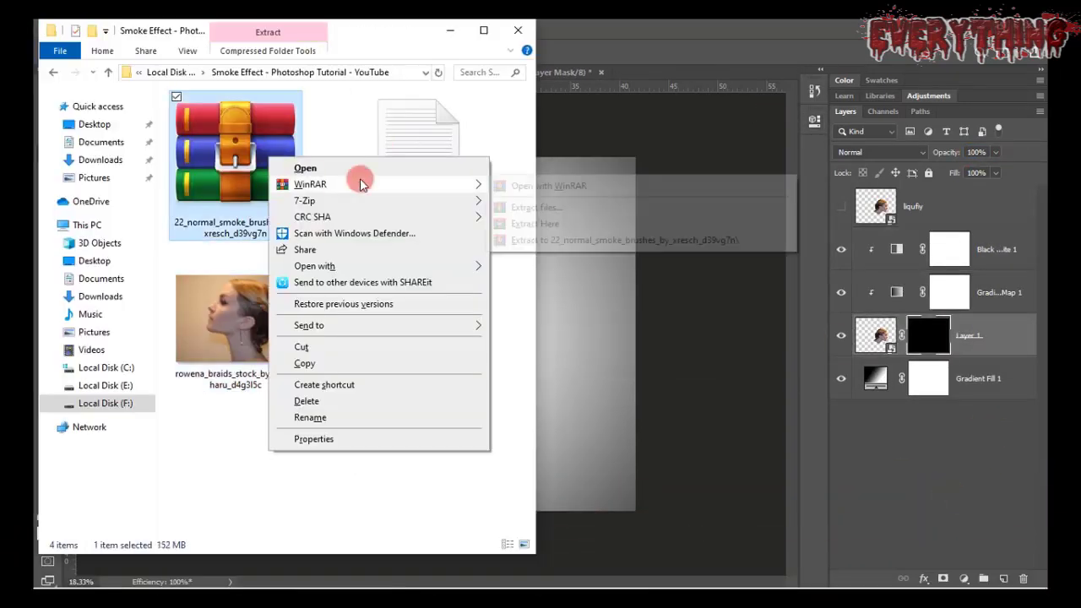
pyautogui.click(357, 176)
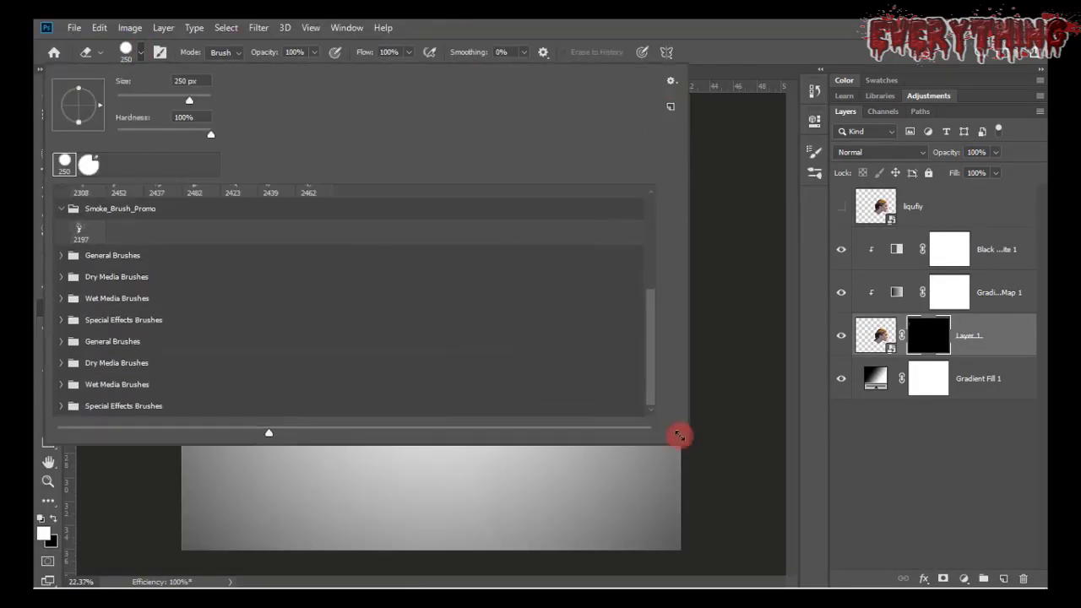
# Step: Paint smoke strokes into Layer 1's mask from several rotated view angles, dissolving the back of the head
pyautogui.moveTo(680, 435); pyautogui.dragTo(697, 490)
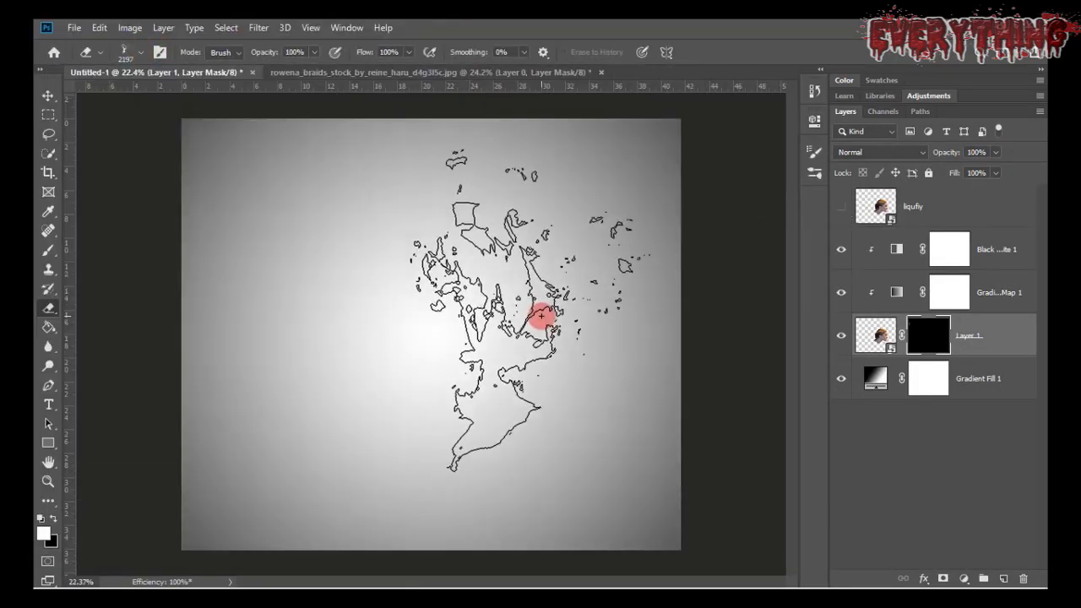
pyautogui.press('r')
pyautogui.moveTo(515, 362); pyautogui.dragTo(586, 251)
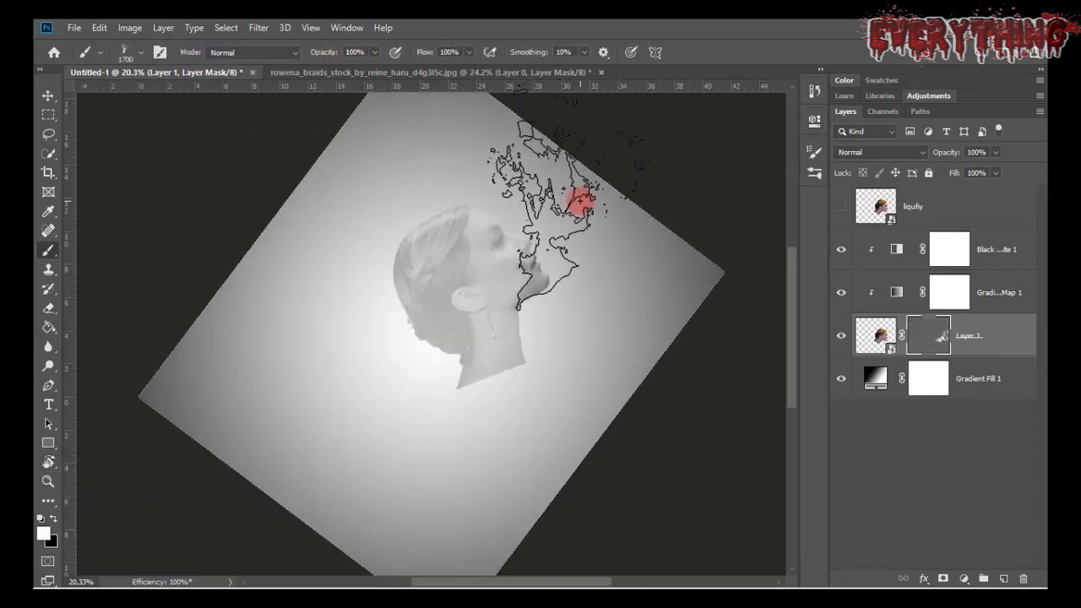
pyautogui.click(579, 207)
pyautogui.scroll(3, 574, 220)
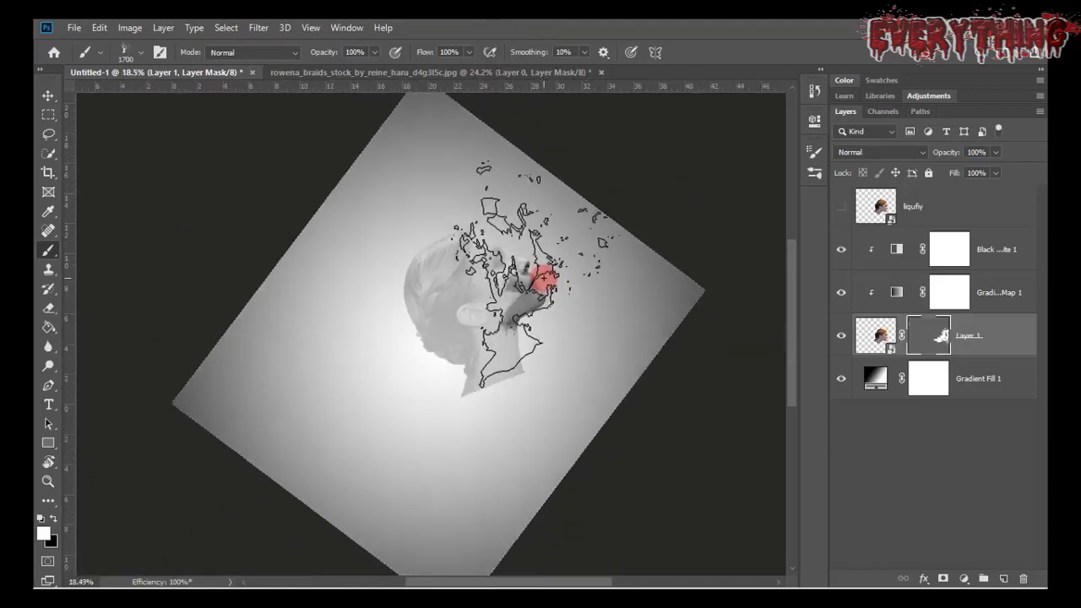
pyautogui.moveTo(652, 241); pyautogui.dragTo(539, 413)
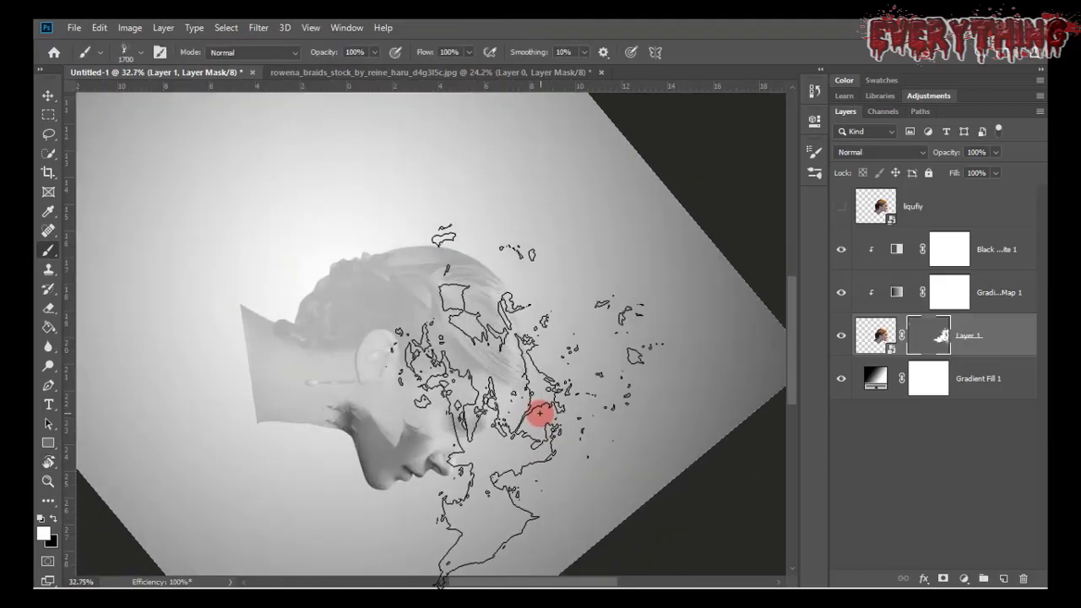
pyautogui.scroll(-3, 525, 389)
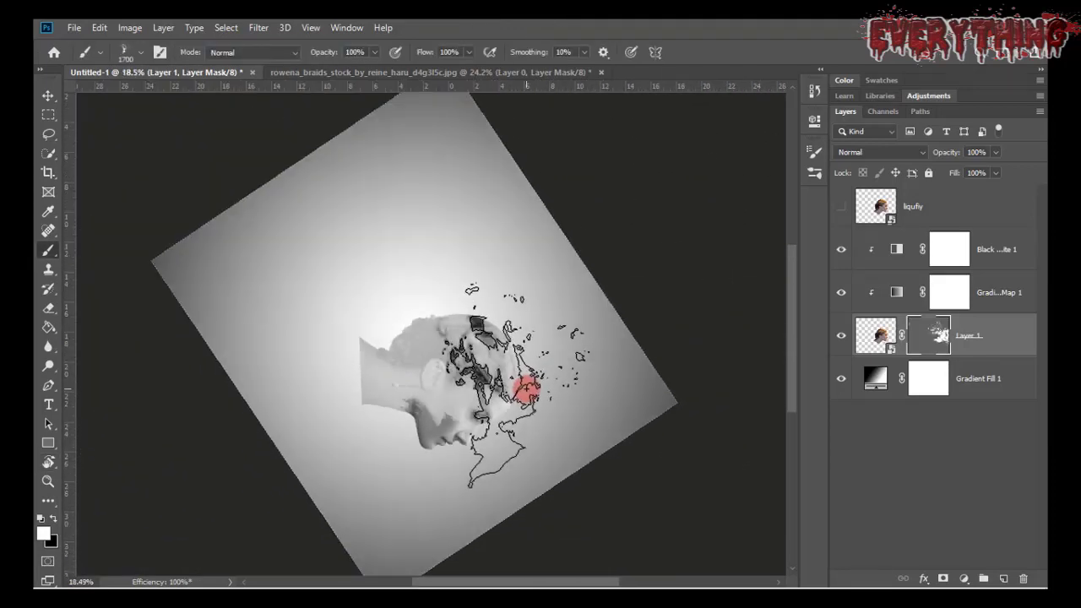
pyautogui.scroll(2, 599, 343)
pyautogui.scroll(1, 692, 344)
pyautogui.moveTo(566, 294); pyautogui.dragTo(564, 476)
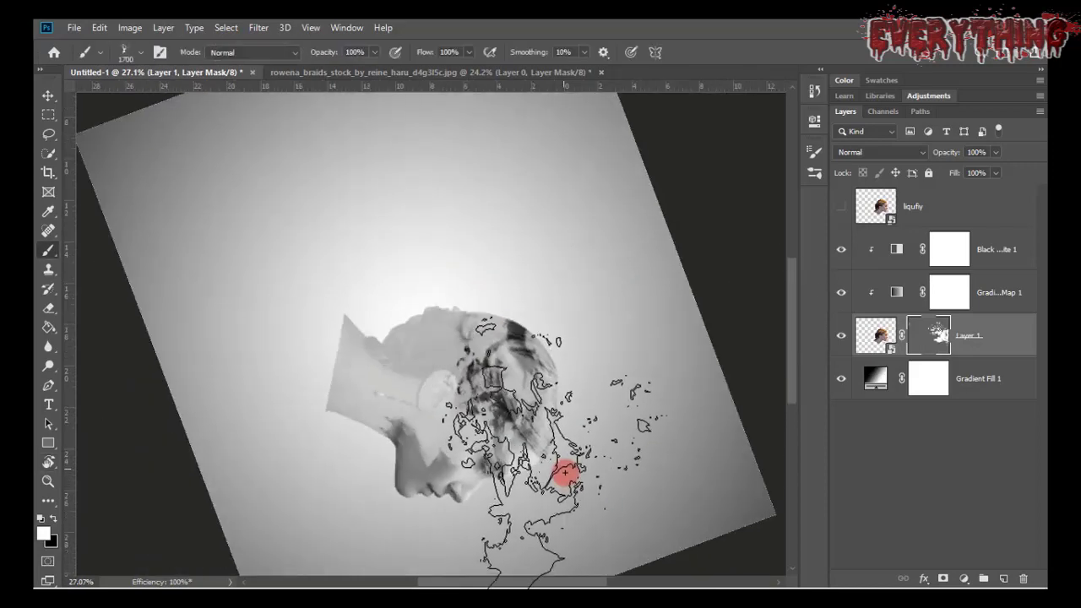
pyautogui.click(260, 52)
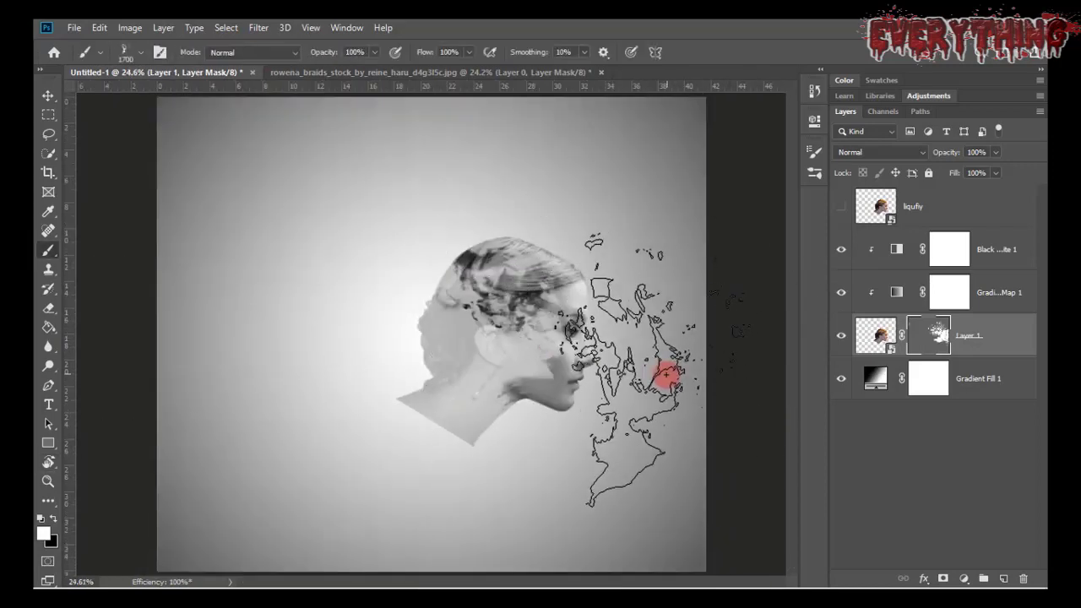
pyautogui.click(929, 335)
# Step: Switch to another smoke brush tip at size 1300 and paint more smoke at new angles
pyautogui.click(735, 313)
pyautogui.scroll(-1, 591, 296)
pyautogui.click(125, 52)
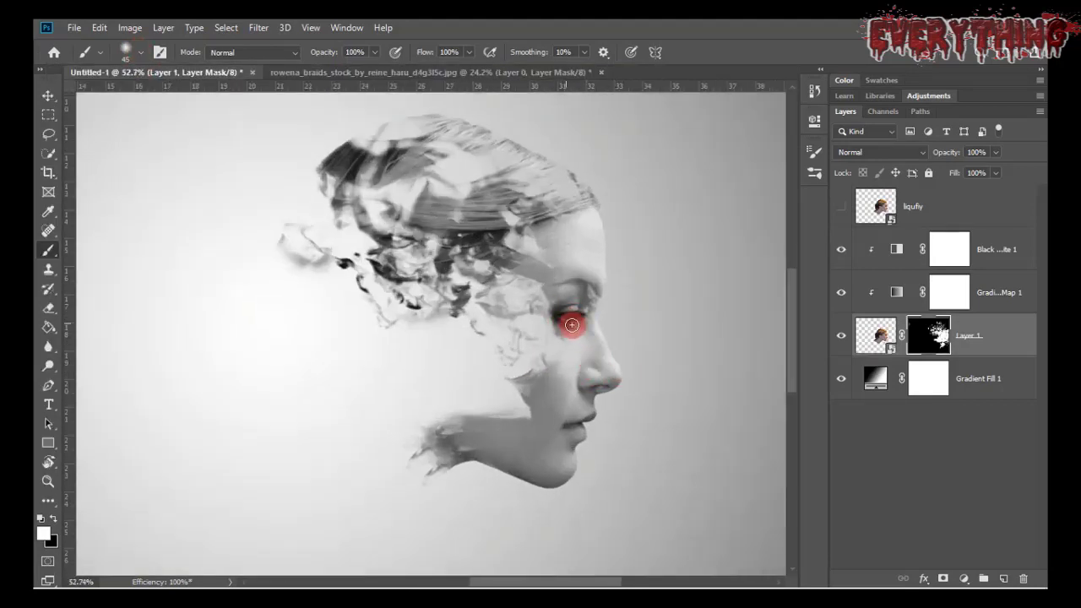
pyautogui.scroll(-5, 588, 330)
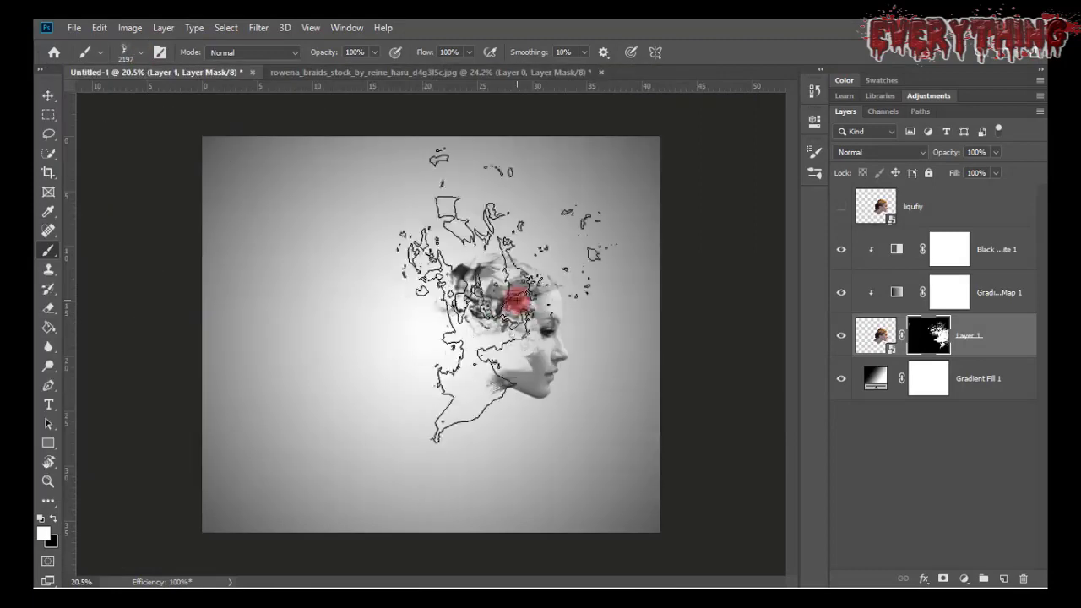
pyautogui.moveTo(578, 283)
pyautogui.mouseDown()
pyautogui.moveTo(434, 446)
pyautogui.moveTo(408, 440)
pyautogui.mouseUp()
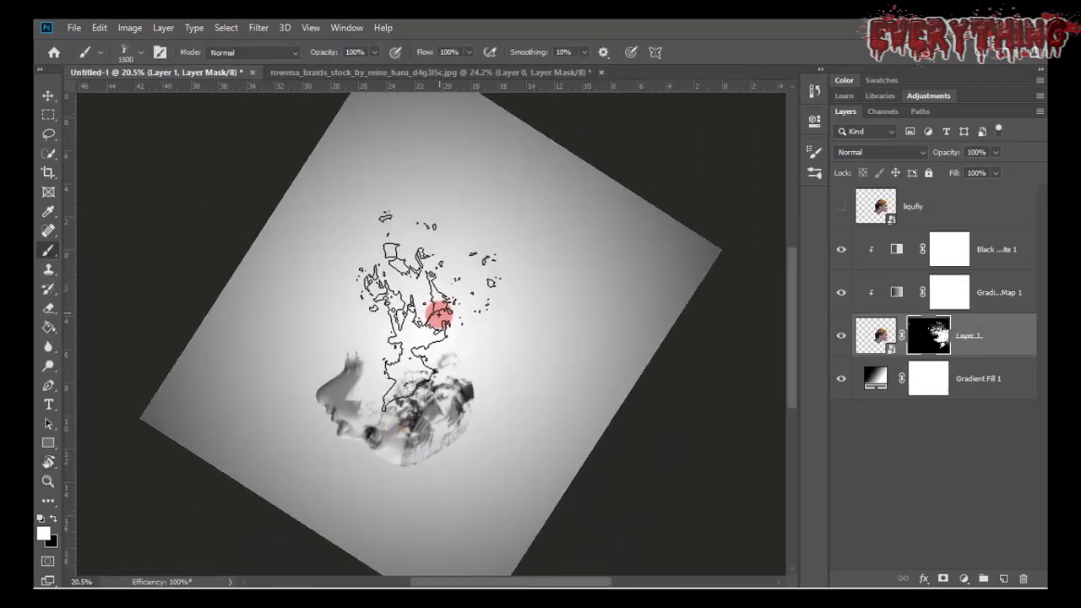
pyautogui.press('[')
pyautogui.press('[')
pyautogui.moveTo(532, 359)
pyautogui.mouseDown()
pyautogui.moveTo(599, 210)
pyautogui.moveTo(591, 309)
pyautogui.moveTo(625, 372)
pyautogui.mouseUp()
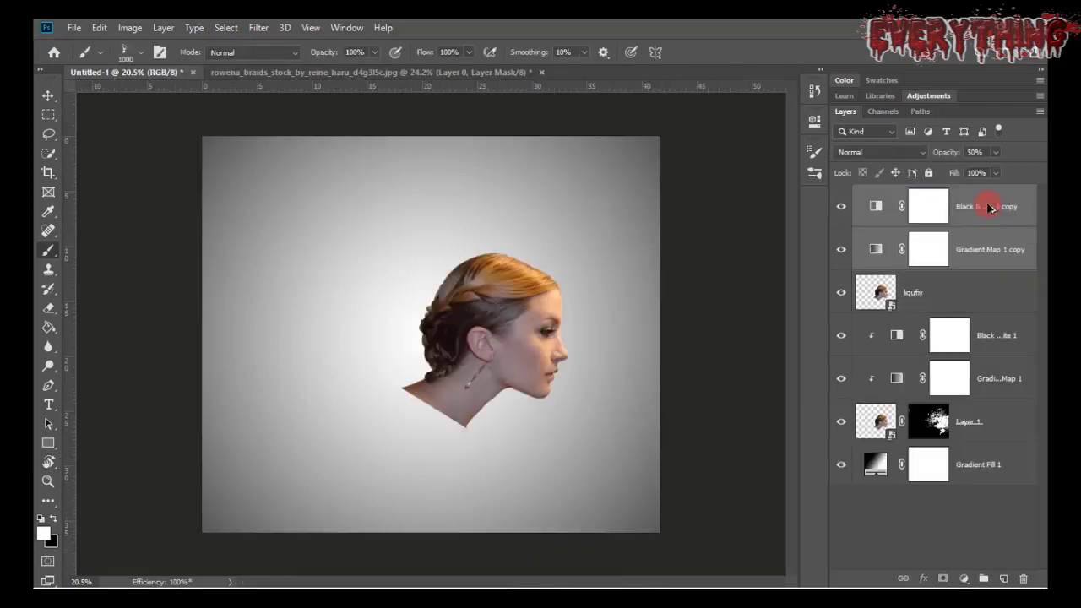
# Step: Add a Levels adjustment on top, clip the copies to liqufiy, and bring up Liquify
pyautogui.click(963, 578)
pyautogui.click(949, 380)
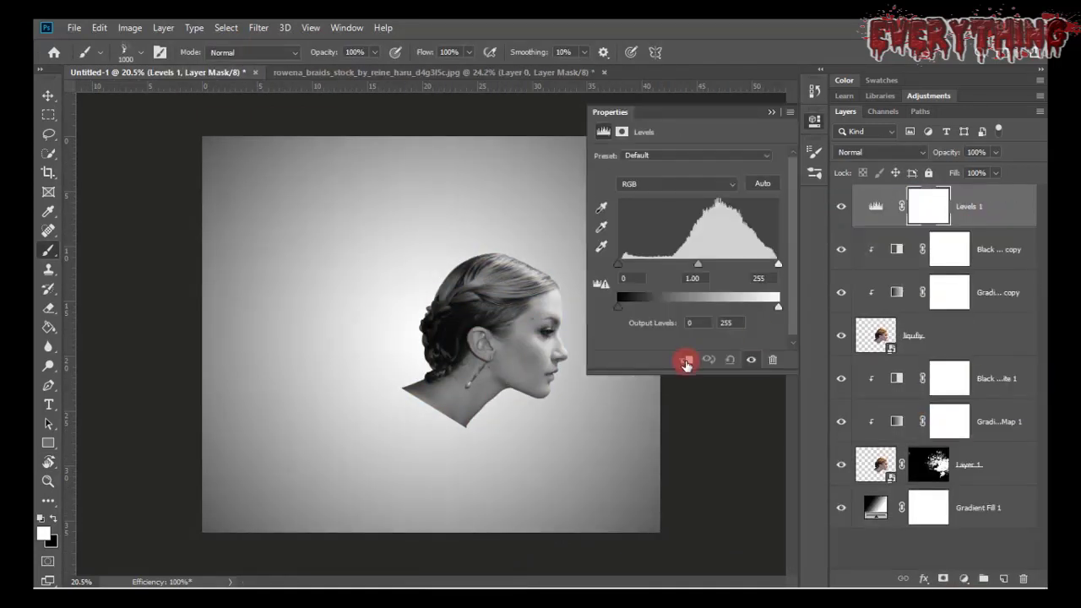
pyautogui.click(680, 283)
pyautogui.hotkey('alt', '[')
pyautogui.hotkey('alt', '[')
pyautogui.hotkey('alt', '[')
# Step: In Liquify, freeze the face and warp the hair into long strands sweeping left and up
pyautogui.hotkey('ctrl', 'shift', 'x')
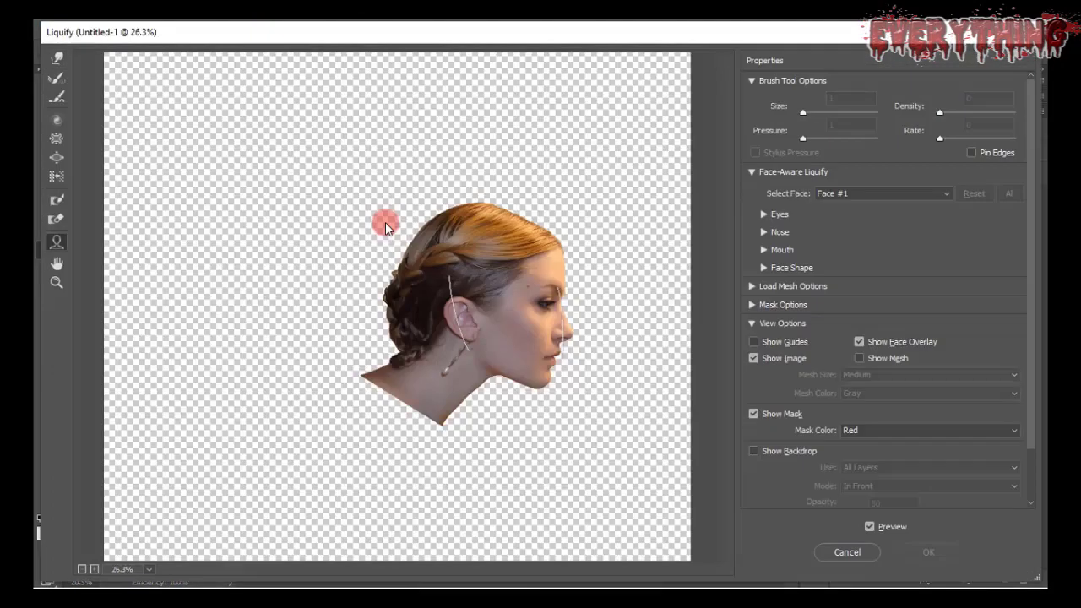
pyautogui.click(55, 219)
pyautogui.moveTo(582, 287); pyautogui.dragTo(531, 391)
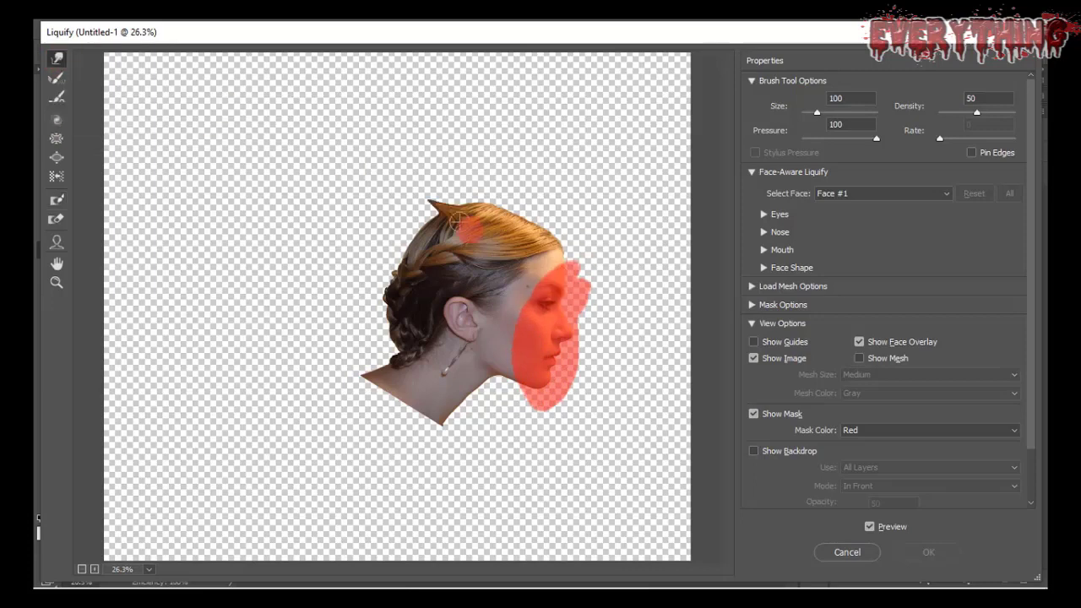
pyautogui.moveTo(456, 221); pyautogui.dragTo(550, 212)
pyautogui.press(']')
pyautogui.press(']')
pyautogui.press(']')
pyautogui.moveTo(405, 279)
pyautogui.mouseDown()
pyautogui.moveTo(234, 318)
pyautogui.moveTo(297, 477)
pyautogui.moveTo(249, 445)
pyautogui.moveTo(386, 180)
pyautogui.moveTo(407, 253)
pyautogui.moveTo(265, 363)
pyautogui.moveTo(273, 206)
pyautogui.moveTo(399, 259)
pyautogui.moveTo(482, 135)
pyautogui.moveTo(294, 169)
pyautogui.moveTo(195, 331)
pyautogui.moveTo(225, 460)
pyautogui.mouseUp()
pyautogui.moveTo(391, 133); pyautogui.dragTo(510, 200)
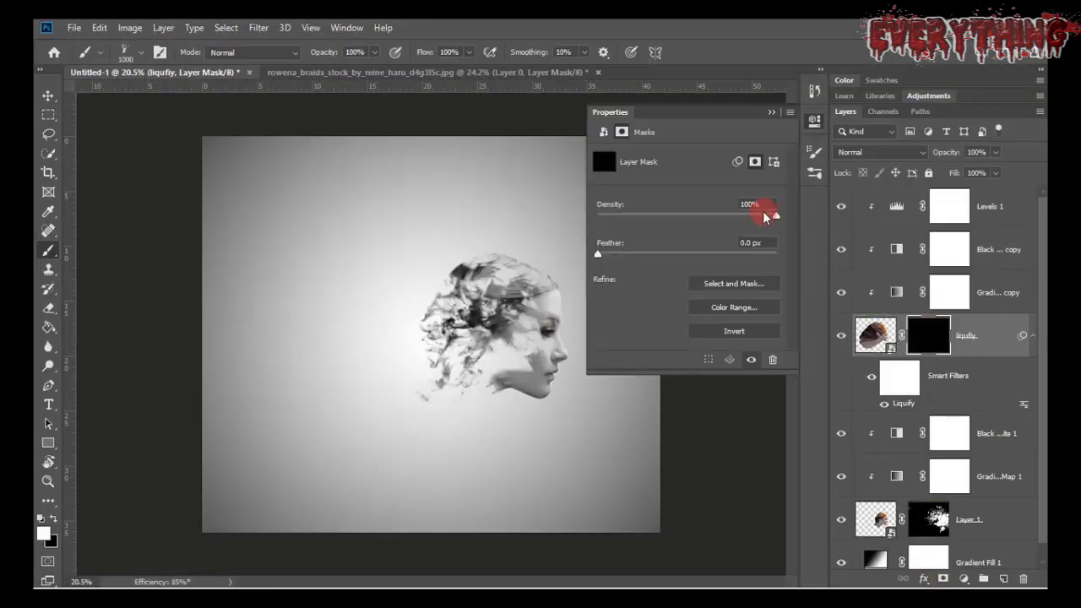
# Step: Adjust the liqufiy mask density and stamp smoke brush 2482 into it at a tilted view
pyautogui.moveTo(762, 211); pyautogui.dragTo(729, 198)
pyautogui.click(140, 52)
pyautogui.doubleClick(193, 334)
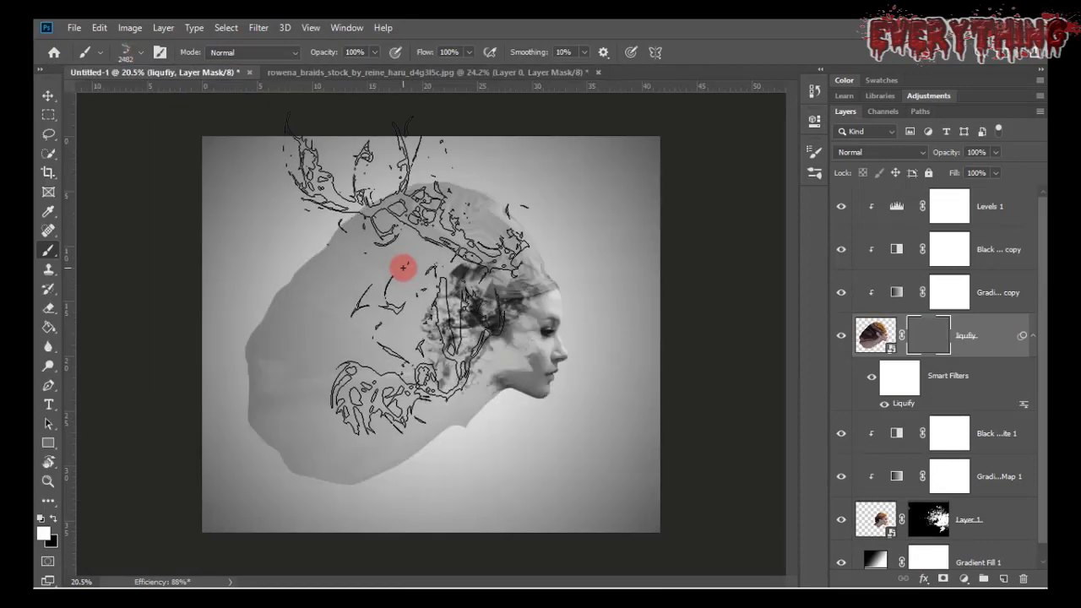
pyautogui.press('r')
pyautogui.moveTo(398, 228); pyautogui.dragTo(548, 489)
pyautogui.click(469, 322)
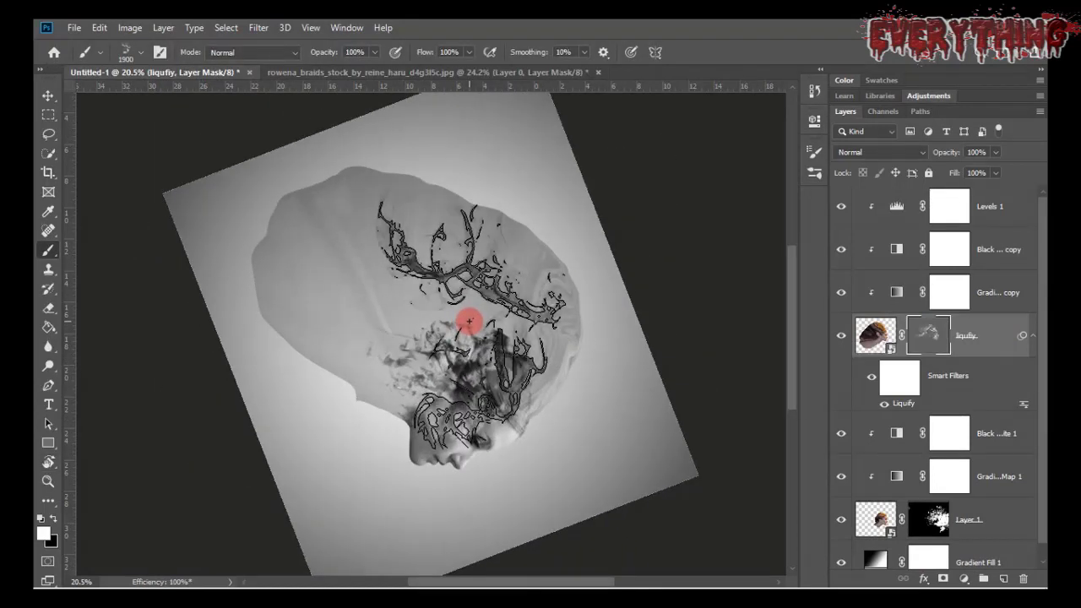
pyautogui.press('r')
pyautogui.moveTo(469, 322); pyautogui.dragTo(630, 163)
# Step: Stamp another smoke brush, enlarged to 2200, into the liqufiy mask at a gentler tilt
pyautogui.click(128, 52)
pyautogui.click(344, 312)
pyautogui.doubleClick(344, 314)
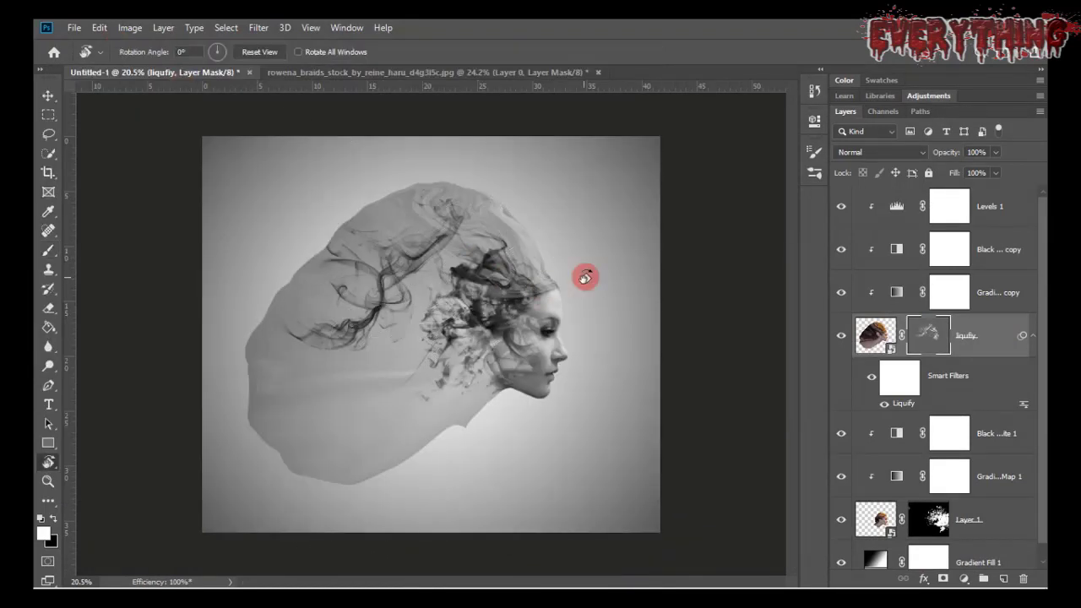
pyautogui.press('r')
pyautogui.moveTo(579, 273); pyautogui.dragTo(431, 466)
pyautogui.press(']')
pyautogui.press(']')
pyautogui.press(']')
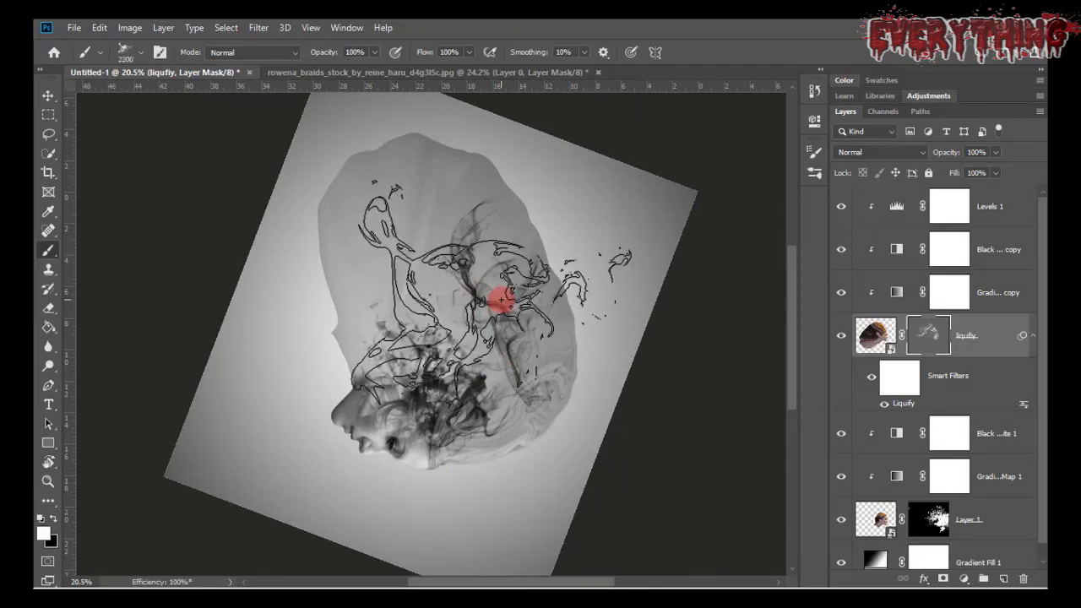
pyautogui.press('r')
pyautogui.moveTo(495, 295); pyautogui.dragTo(499, 310)
pyautogui.click(505, 312)
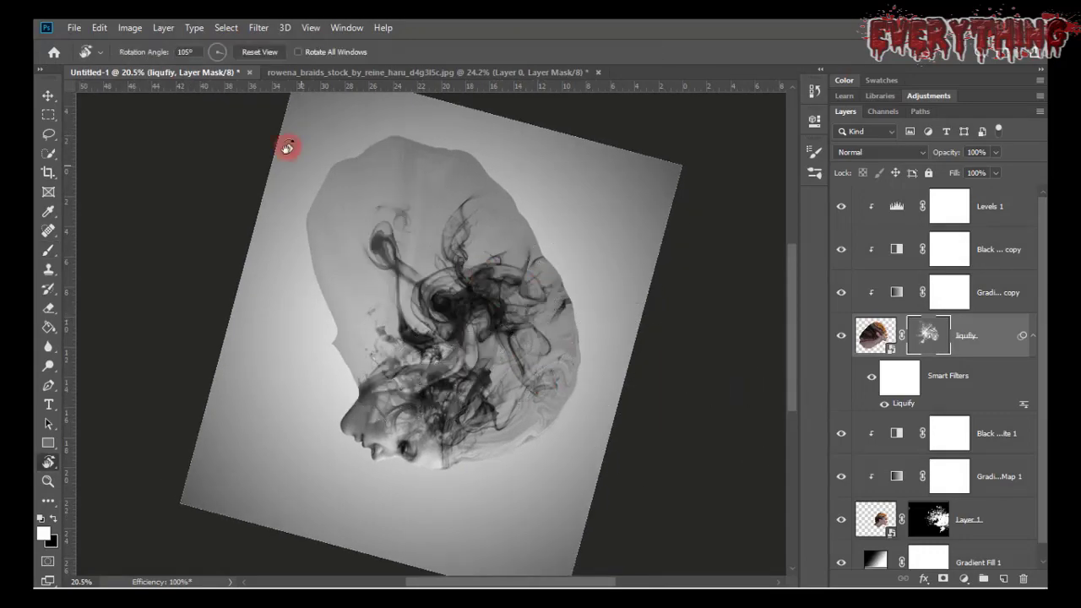
pyautogui.press('r')
pyautogui.moveTo(285, 144); pyautogui.dragTo(704, 208)
# Step: Touch up the liqufiy layer's mask with a small soft black brush
pyautogui.hotkey('ctrl', '+')
pyautogui.rightClick(433, 413)
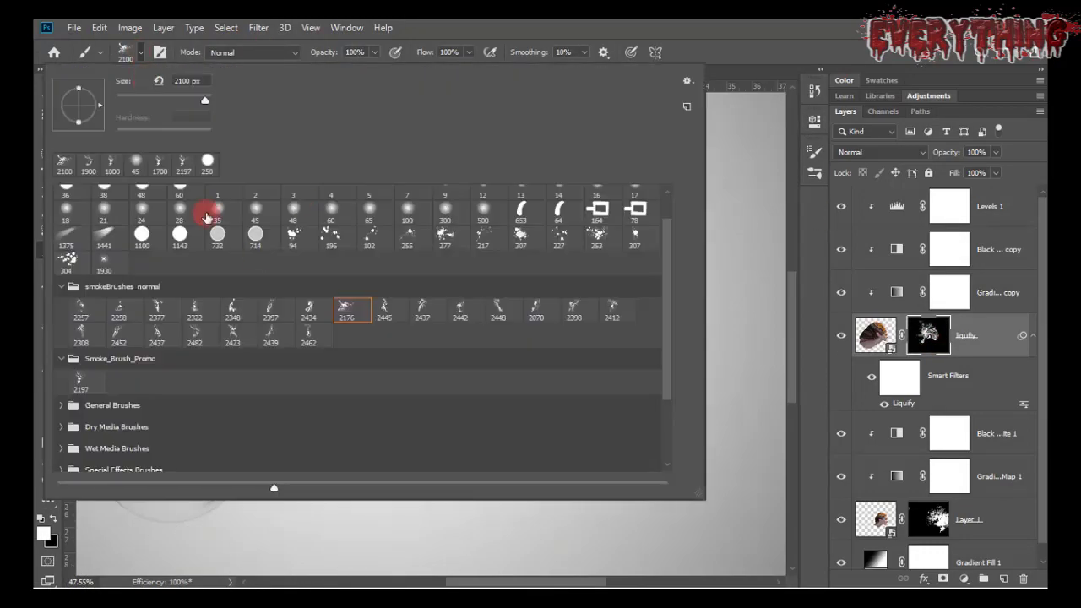
pyautogui.click(207, 212)
pyautogui.click(935, 346)
pyautogui.press('x')
pyautogui.scroll(2, 640, 300)
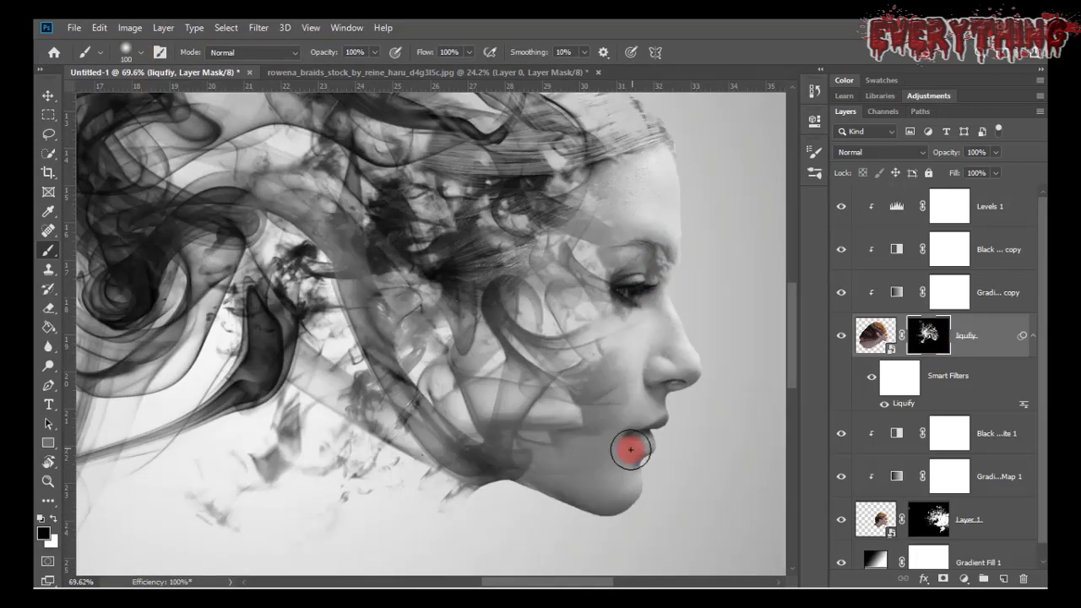
pyautogui.scroll(-4, 733, 321)
pyautogui.scroll(-1, 733, 320)
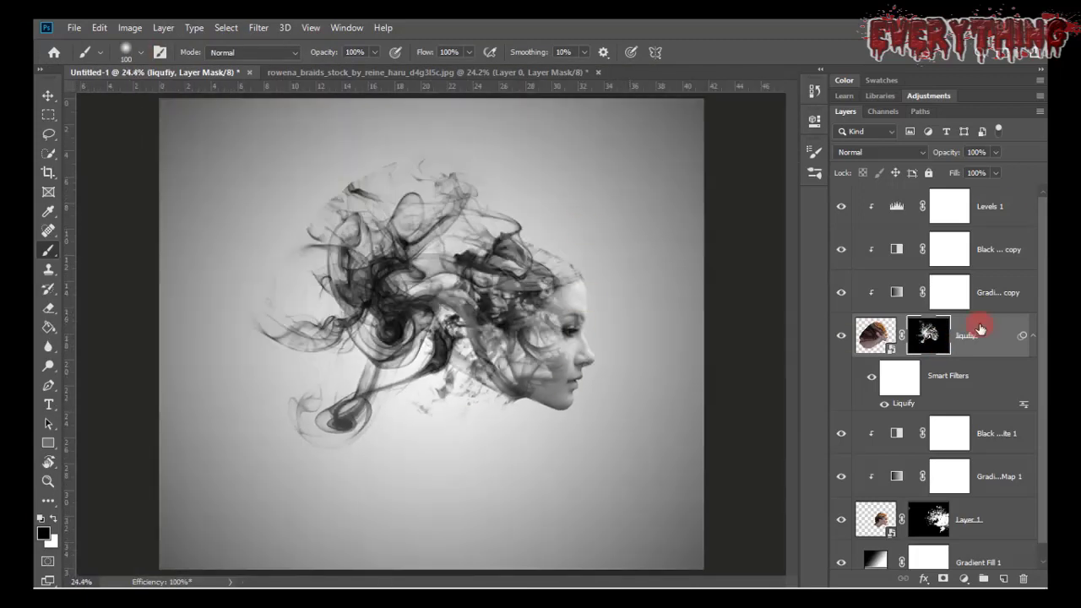
pyautogui.click(949, 206)
pyautogui.press('b')
pyautogui.scroll(1, 391, 147)
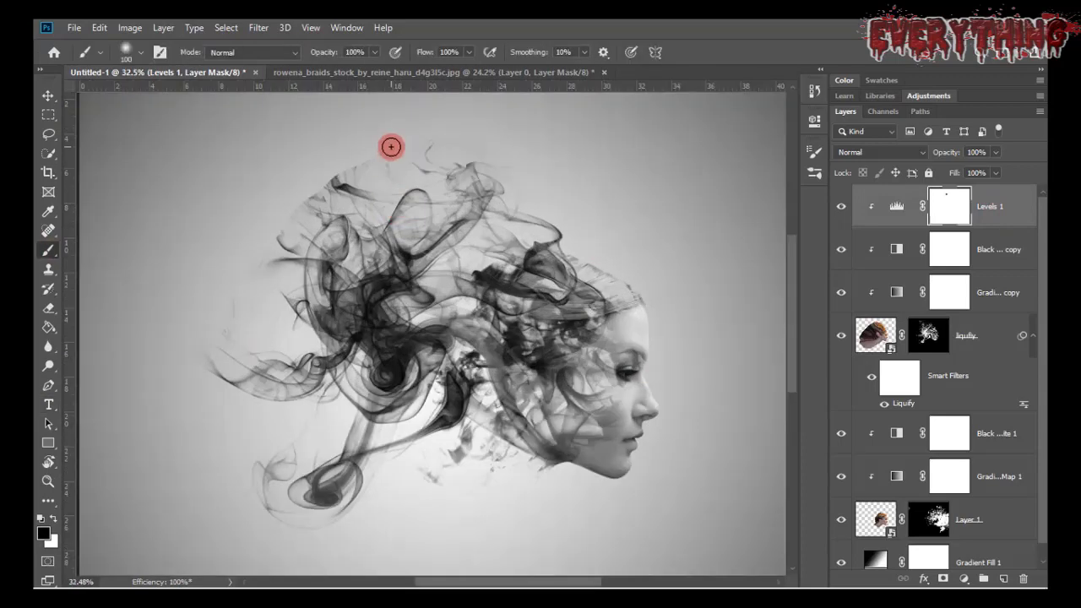
pyautogui.scroll(1, 383, 152)
pyautogui.keyDown('ctrl'); pyautogui.click(359, 211); pyautogui.keyUp('ctrl')
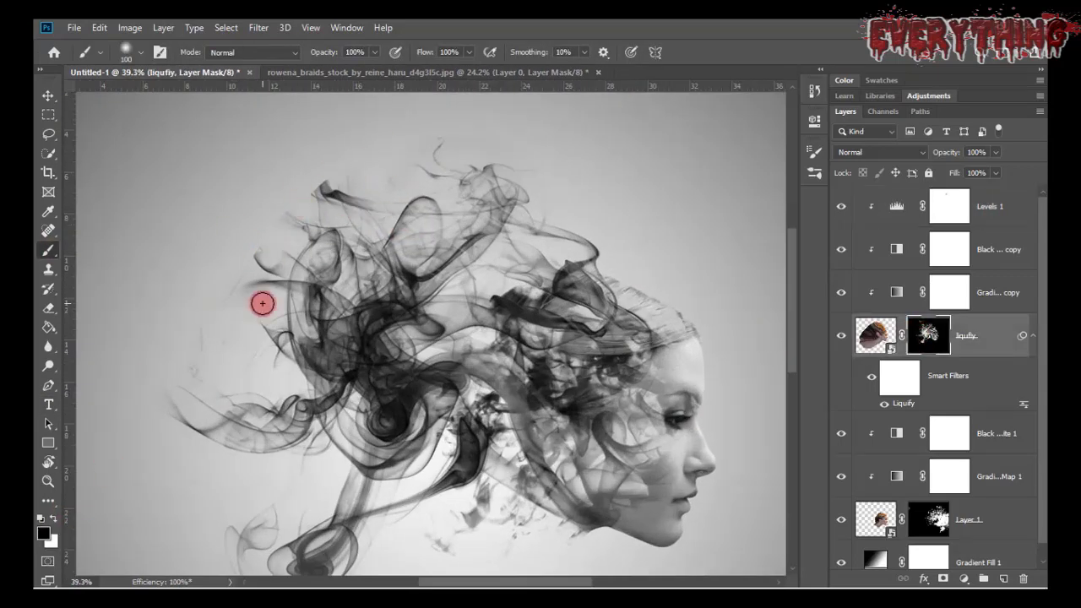
pyautogui.scroll(-3, 524, 228)
pyautogui.scroll(3, 256, 215)
pyautogui.scroll(-3, 381, 369)
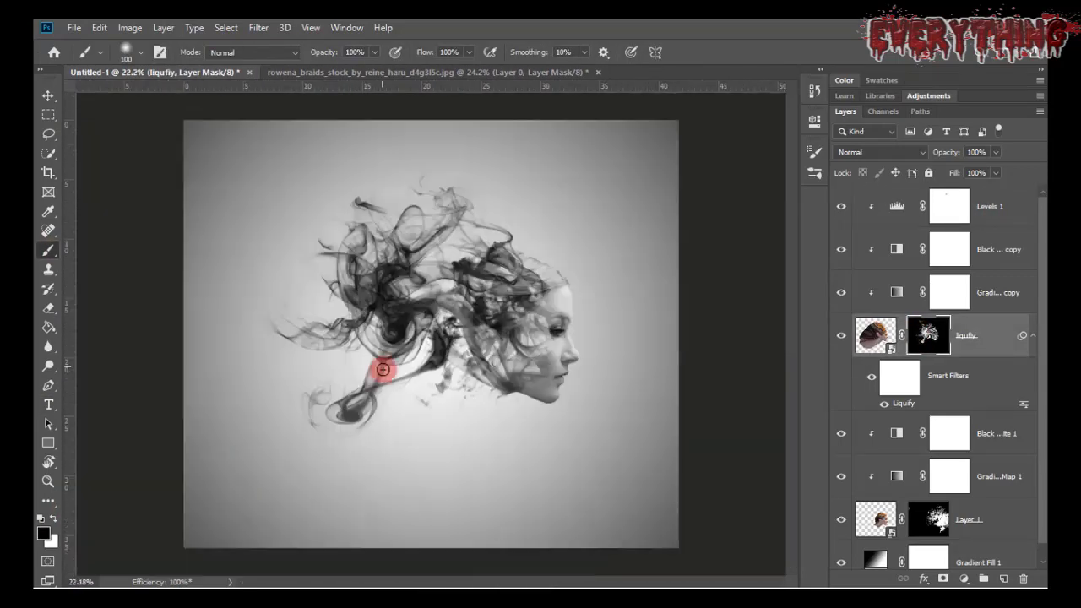
pyautogui.scroll(1, 381, 369)
# Step: Select the top layer and list the Myriad font families for the Type tool
pyautogui.hotkey('alt', '.')
pyautogui.click(49, 406)
pyautogui.click(199, 53)
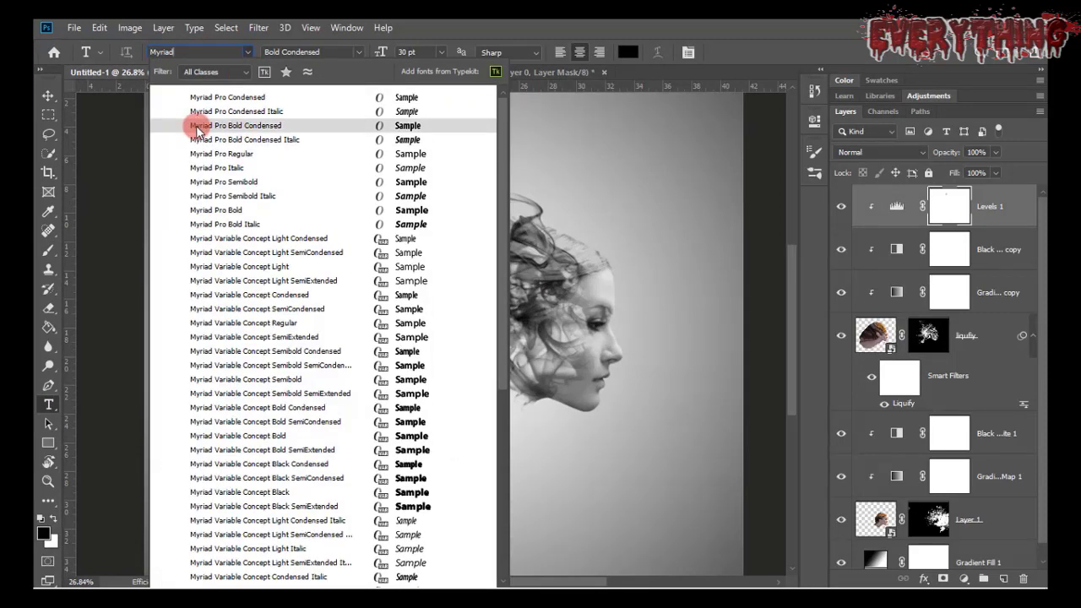
# Step: Type EVERYTHING below the face in Myriad Pro Bold Condensed 72 pt, stretched wider and taller
pyautogui.click(198, 128)
pyautogui.click(336, 458)
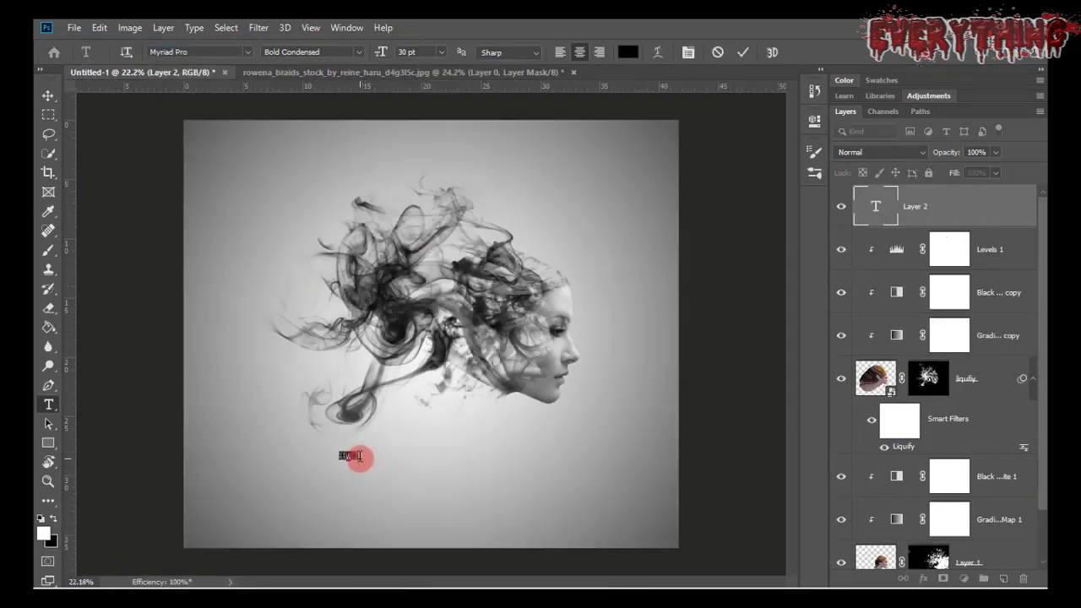
pyautogui.click(440, 52)
pyautogui.click(422, 244)
pyautogui.hotkey('ctrl', 't')
pyautogui.moveTo(373, 462); pyautogui.dragTo(544, 464)
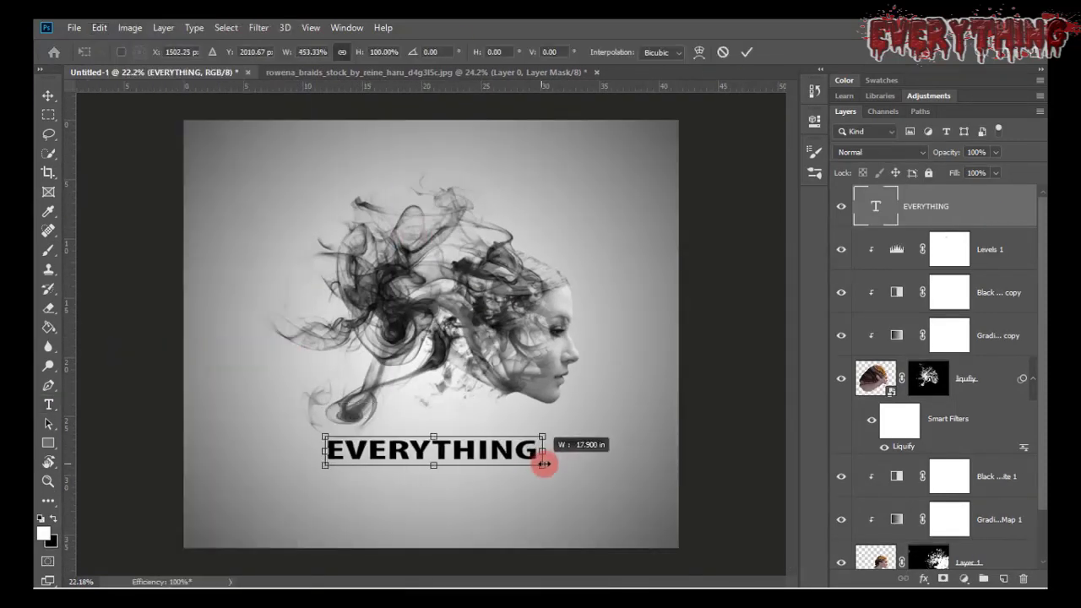
pyautogui.moveTo(448, 469); pyautogui.dragTo(449, 494)
# Step: Recolour the EVERYTHING text dark grey
pyautogui.doubleClick(877, 208)
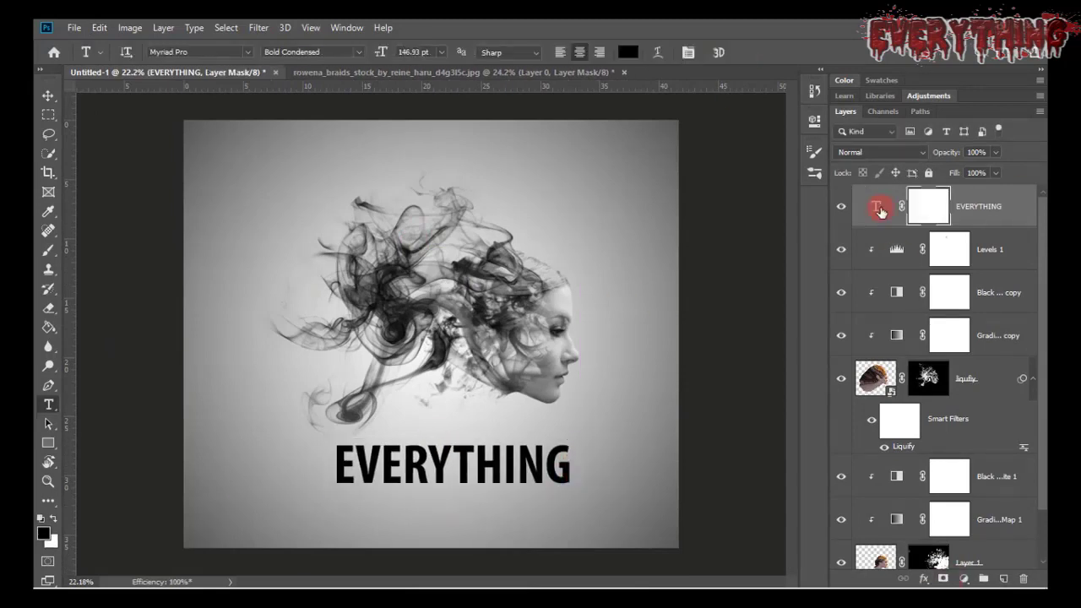
pyautogui.click(628, 53)
pyautogui.click(898, 258)
pyautogui.click(48, 249)
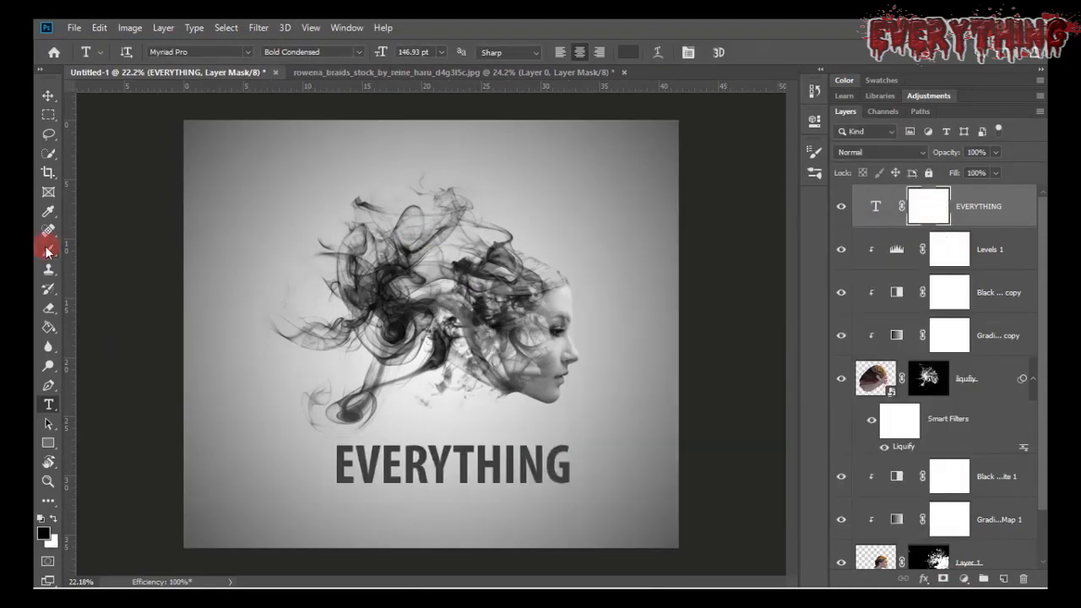
pyautogui.click(135, 52)
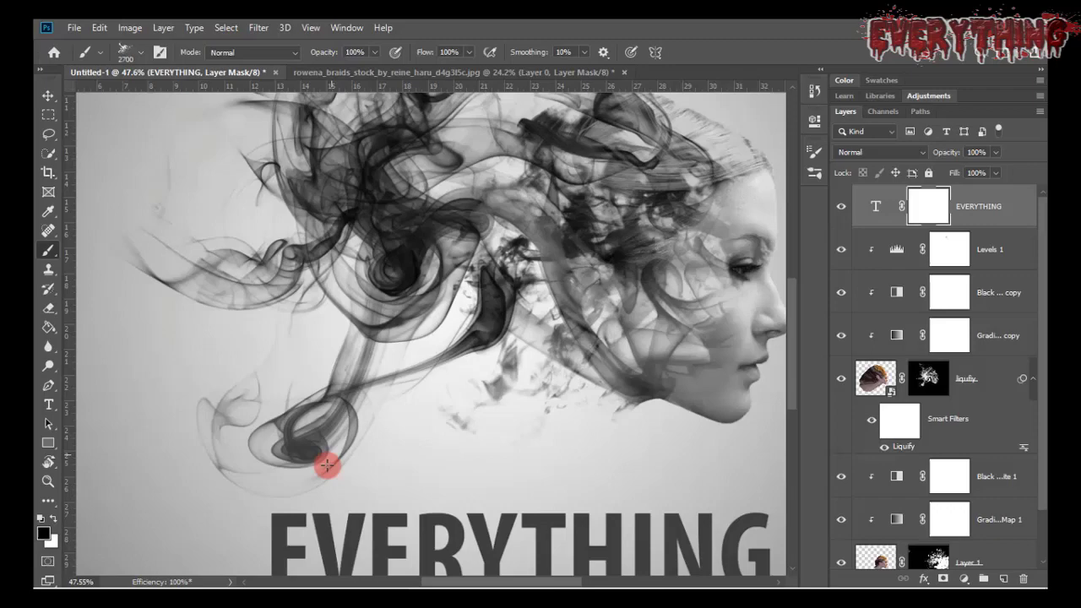
# Step: Fit the document in the window and add a new empty layer above the text
pyautogui.hotkey('ctrl', '0')
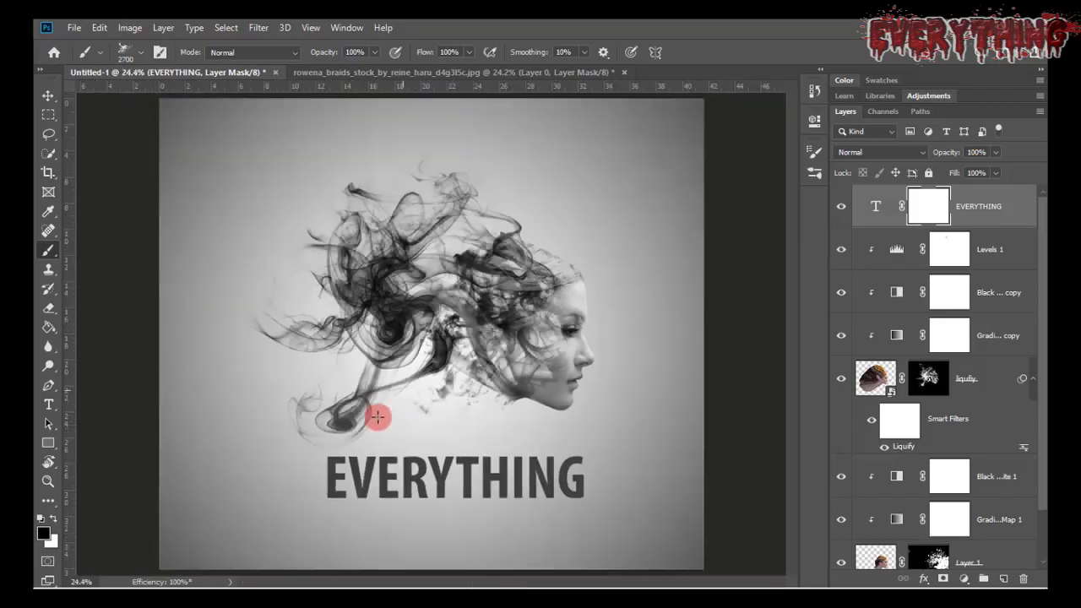
pyautogui.keyDown('alt'); pyautogui.scroll(1, 380, 394); pyautogui.keyUp('alt')
pyautogui.keyDown('alt'); pyautogui.scroll(-1, 367, 448); pyautogui.keyUp('alt')
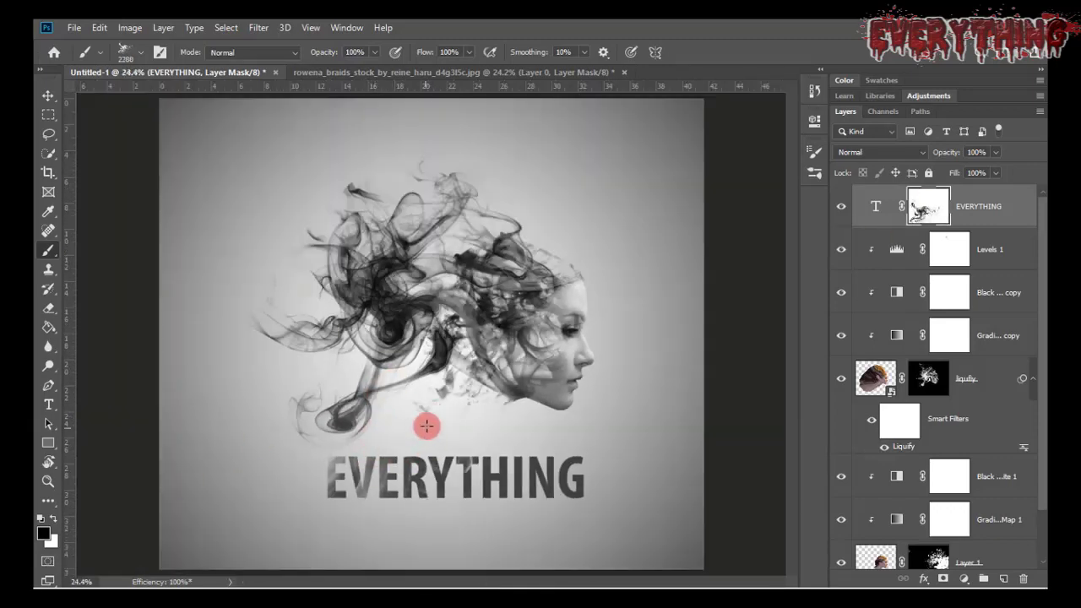
pyautogui.hotkey('ctrl', 'shift', 'alt', 'n')
# Step: Reset the colours to black and white and pick a small round brush
pyautogui.press('x')
pyautogui.click(127, 52)
pyautogui.press('Escape')
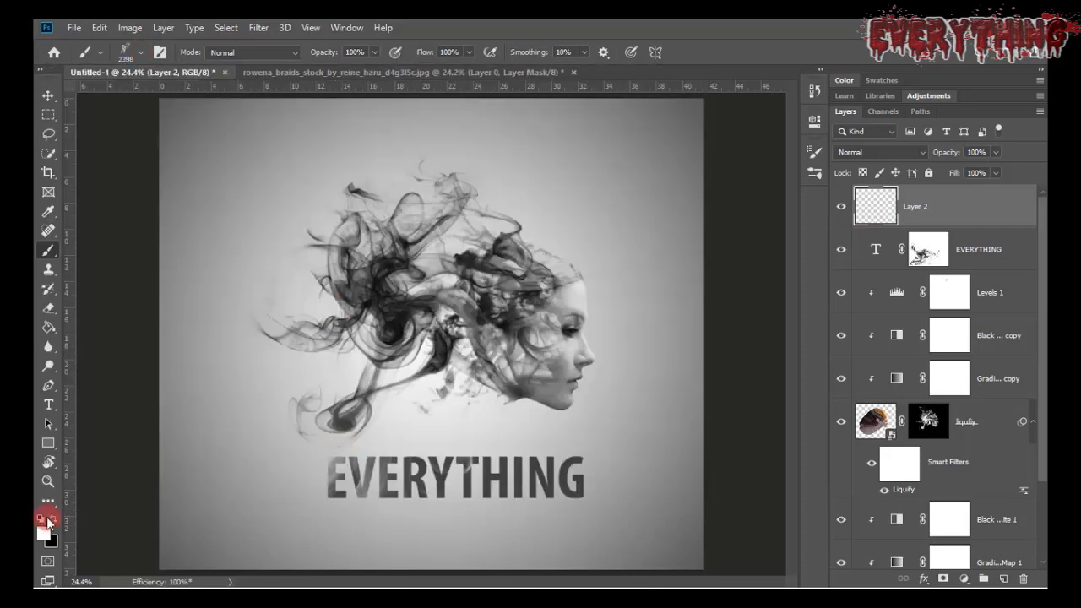
pyautogui.click(41, 517)
pyautogui.keyDown('alt'); pyautogui.scroll(-3, 398, 357); pyautogui.keyUp('alt')
pyautogui.keyDown('alt'); pyautogui.scroll(2, 398, 358); pyautogui.keyUp('alt')
pyautogui.keyDown('alt'); pyautogui.scroll(2, 357, 427); pyautogui.keyUp('alt')
# Step: Set a grey foreground painting colour and return to the Brush tool
pyautogui.click(126, 51)
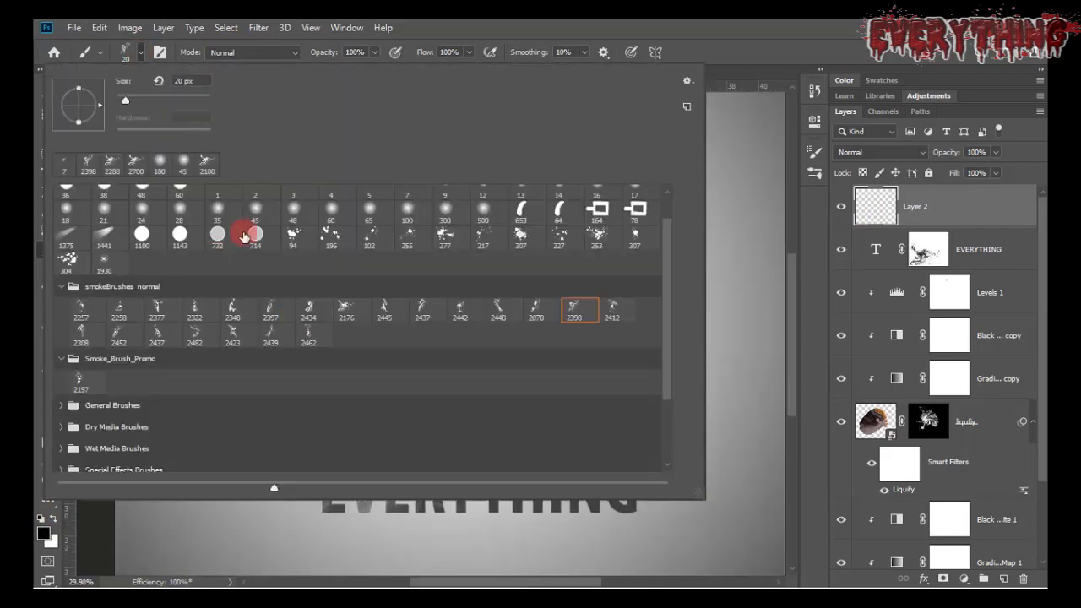
pyautogui.click(146, 57)
pyautogui.click(42, 532)
pyautogui.press('Return')
pyautogui.press('b')
pyautogui.keyDown('alt'); pyautogui.scroll(-1, 343, 439); pyautogui.keyUp('alt')
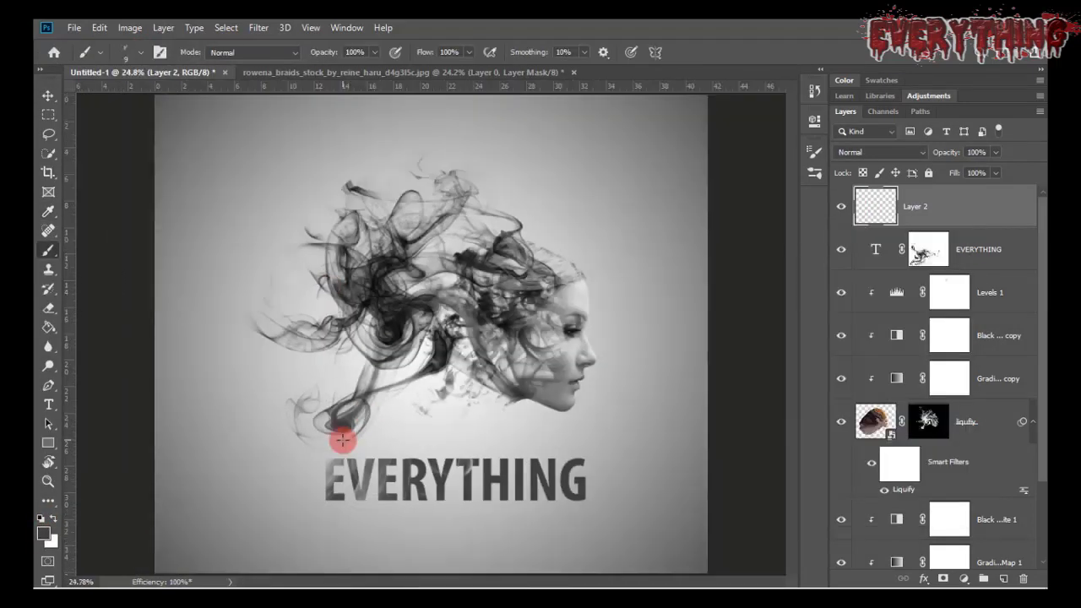
pyautogui.keyDown('alt'); pyautogui.scroll(3, 339, 455); pyautogui.keyUp('alt')
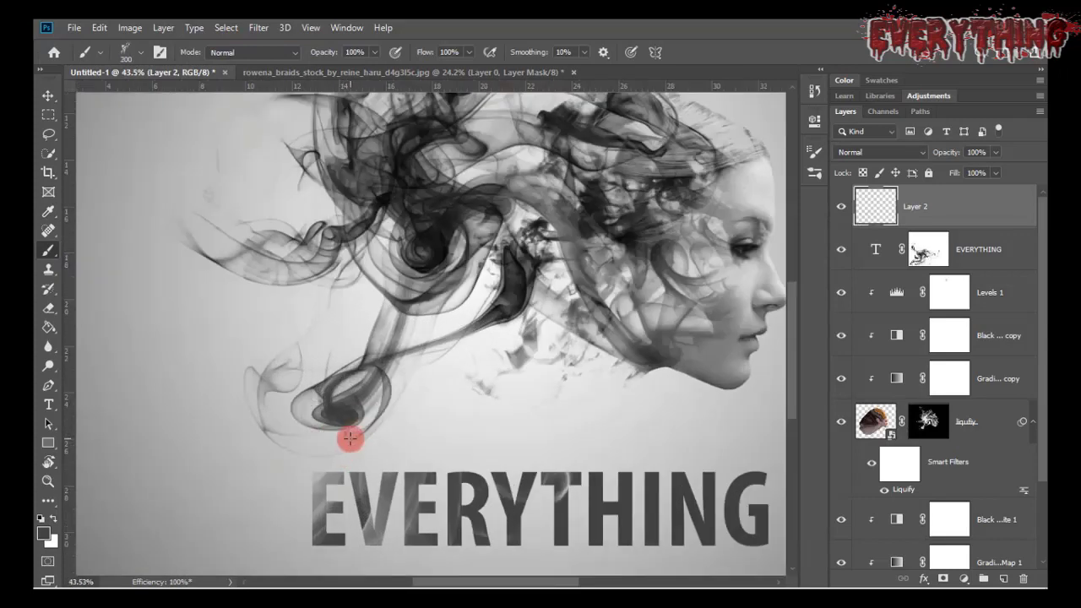
# Step: With a smaller brush, paint on the EVERYTHING mask to hide the top of the E
pyautogui.hotkey('ctrl', '0')
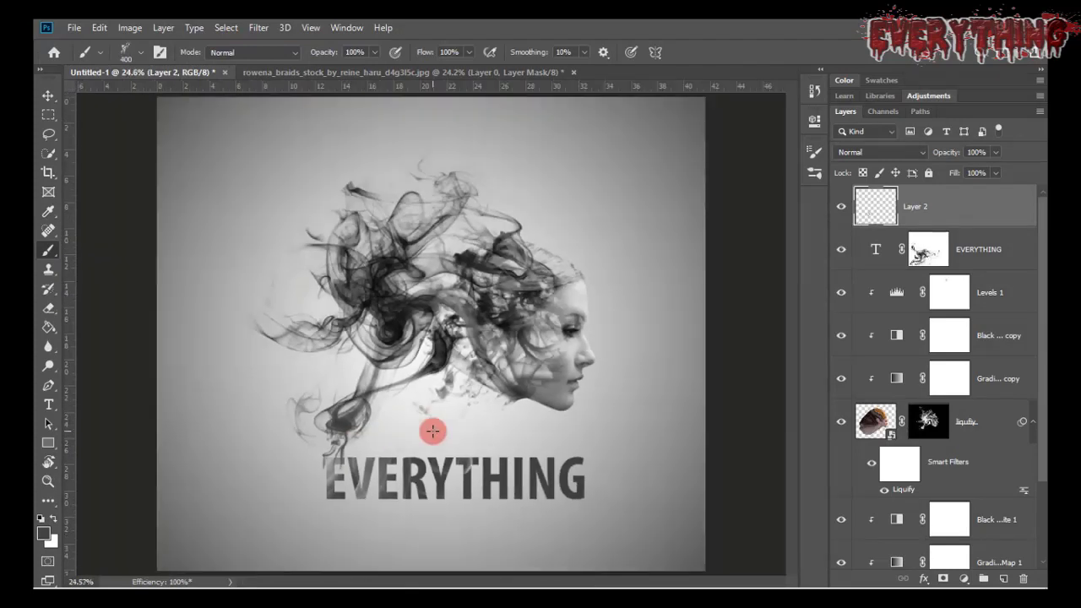
pyautogui.hotkey('alt', '[')
pyautogui.click(127, 52)
pyautogui.moveTo(152, 108); pyautogui.dragTo(102, 108)
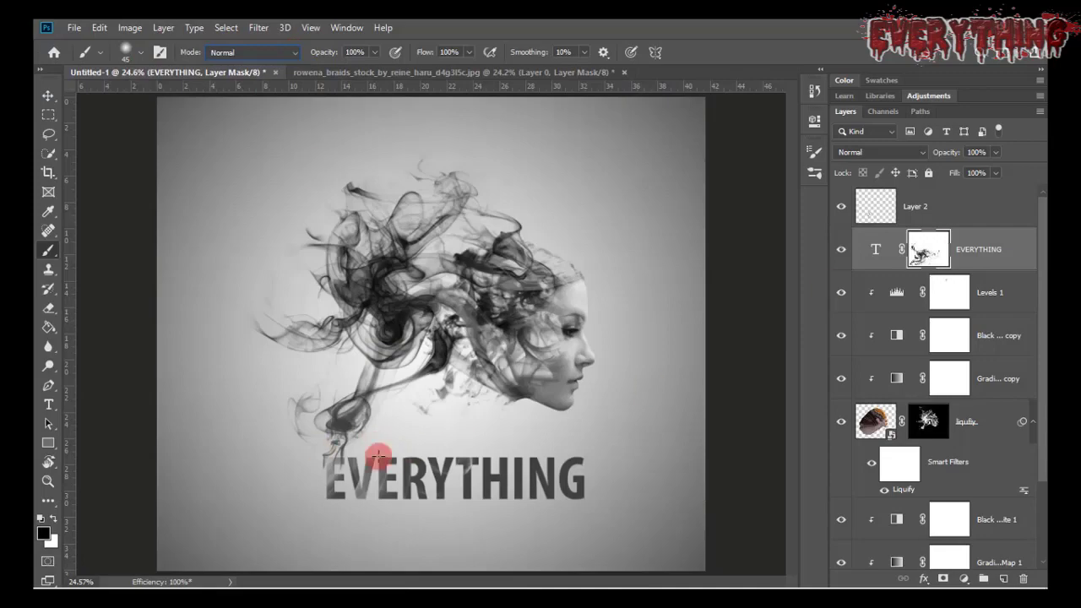
pyautogui.press('x')
pyautogui.keyDown('alt'); pyautogui.scroll(5, 321, 460); pyautogui.keyUp('alt')
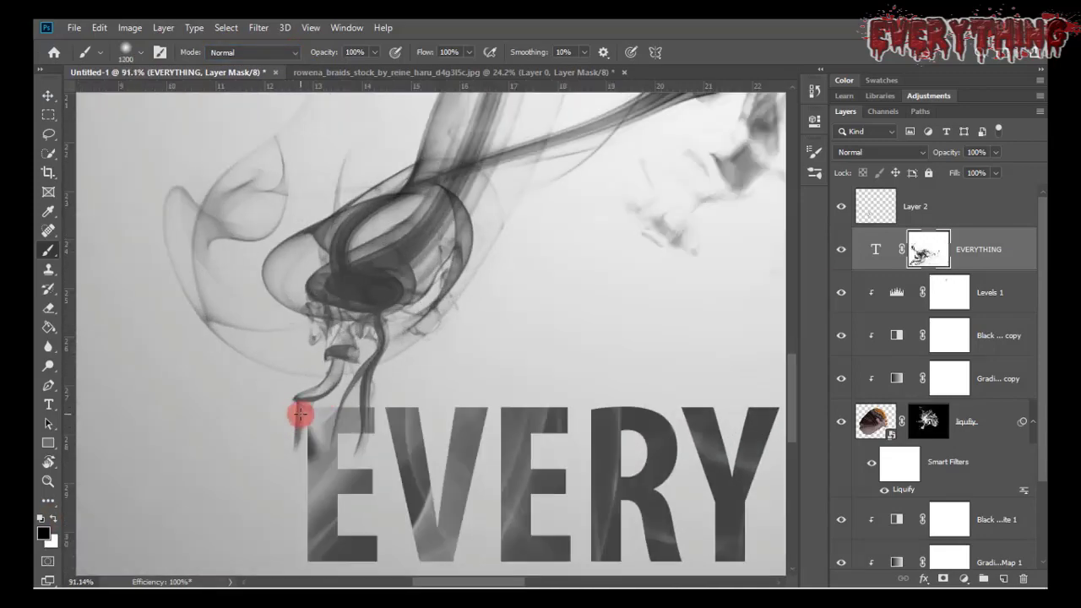
pyautogui.keyDown('alt'); pyautogui.scroll(-4, 295, 415); pyautogui.keyUp('alt')
# Step: Choose a smoke brush and fade the tops of the letters into the smoke
pyautogui.rightClick(289, 234)
pyautogui.click(434, 285)
pyautogui.keyDown('alt'); pyautogui.scroll(3, 270, 528); pyautogui.keyUp('alt')
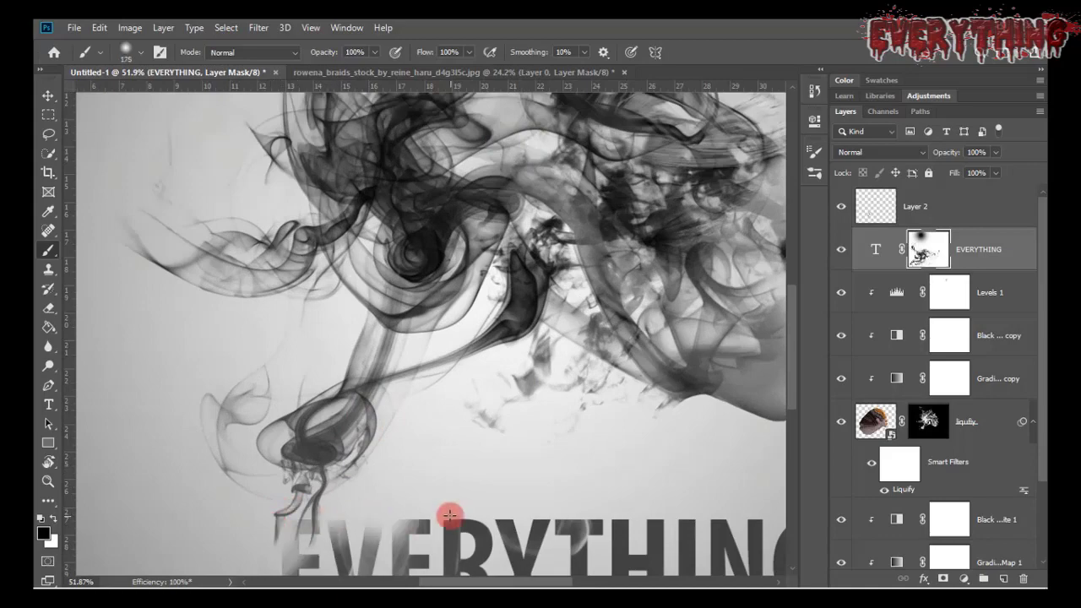
pyautogui.keyDown('alt'); pyautogui.scroll(-3, 452, 512); pyautogui.keyUp('alt')
pyautogui.keyDown('alt'); pyautogui.scroll(1, 374, 458); pyautogui.keyUp('alt')
pyautogui.hotkey('alt', ']')
pyautogui.press('x')
# Step: Stamp smoke near the trail's lower end, adjusting the colour and enlarging the brush to 500
pyautogui.click(126, 52)
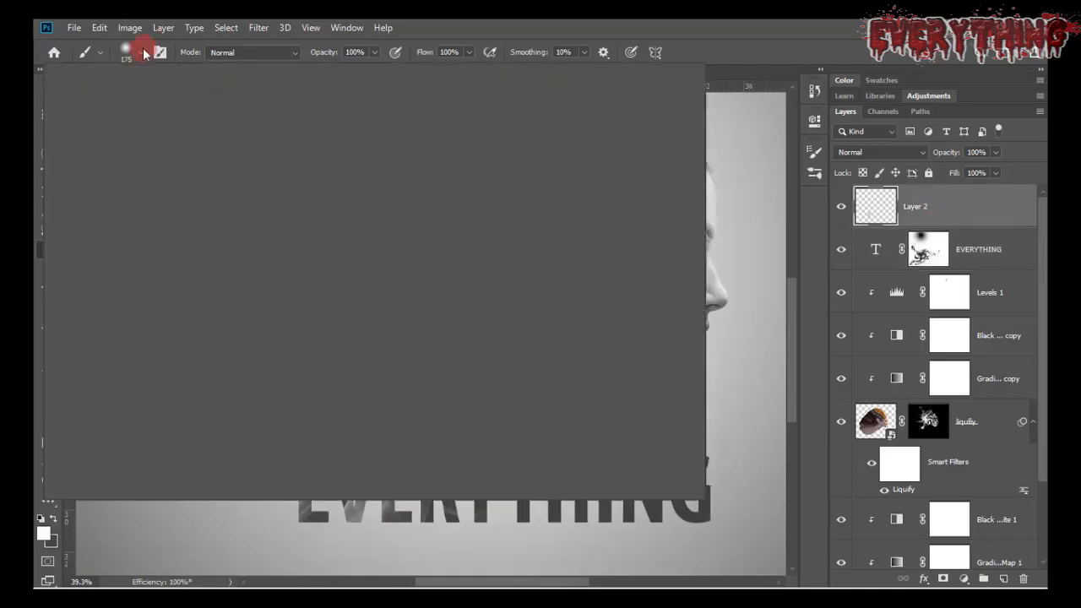
pyautogui.press('Return')
pyautogui.click(345, 427)
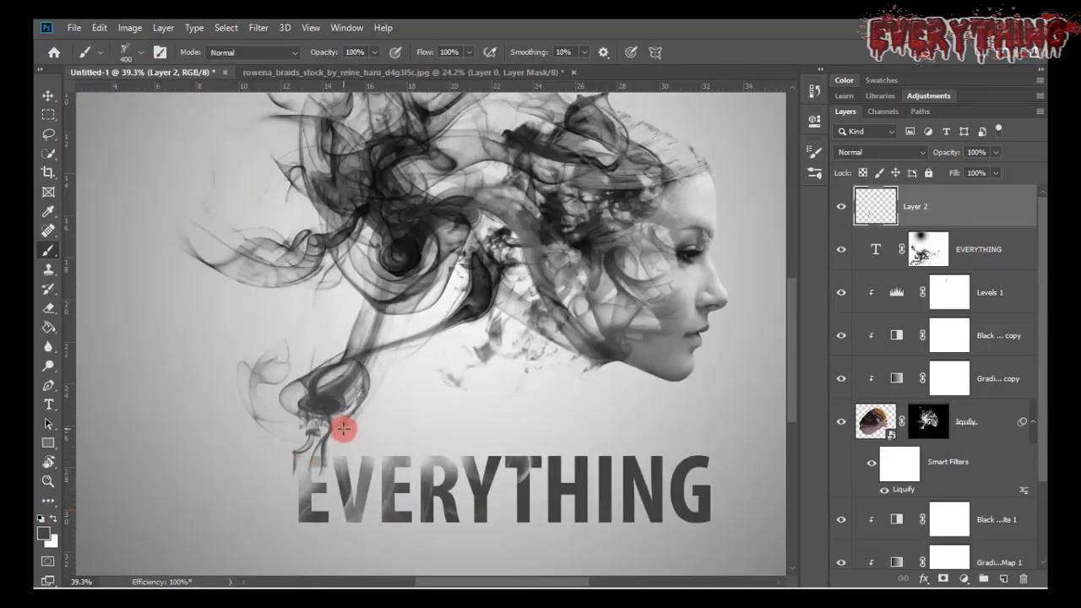
pyautogui.keyDown('alt'); pyautogui.scroll(5, 295, 418); pyautogui.keyUp('alt')
pyautogui.click(42, 533)
pyautogui.press('Return')
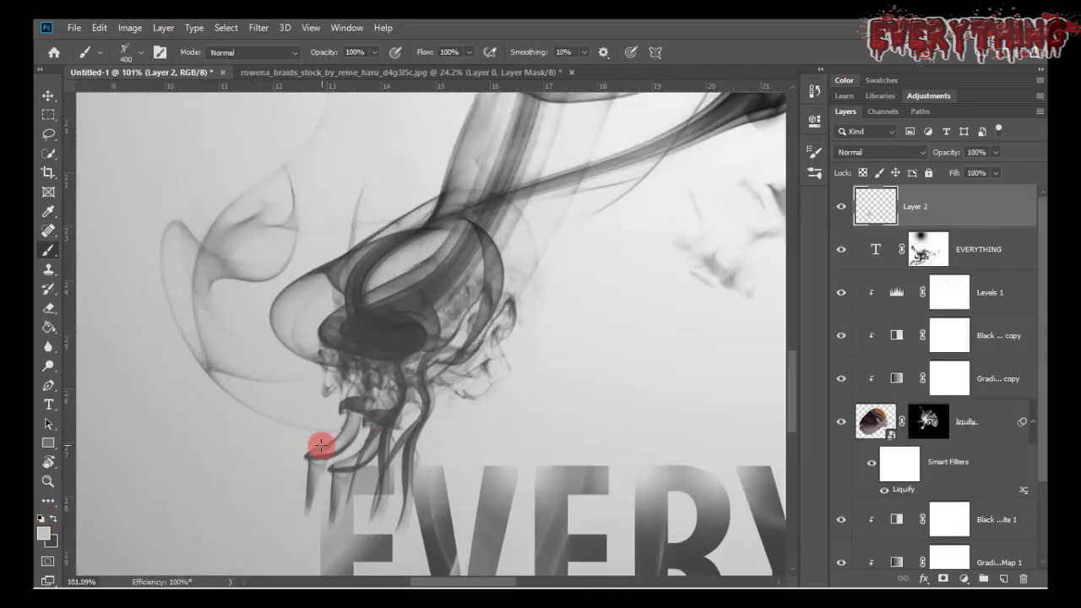
pyautogui.press(']')
pyautogui.keyDown('alt'); pyautogui.scroll(-3, 293, 407); pyautogui.keyUp('alt')
pyautogui.keyDown('alt'); pyautogui.scroll(2, 271, 472); pyautogui.keyUp('alt')
# Step: Shrink the brush to 90 and add an Exposure adjustment layer on top
pyautogui.press('[')
pyautogui.press('[')
pyautogui.press('[')
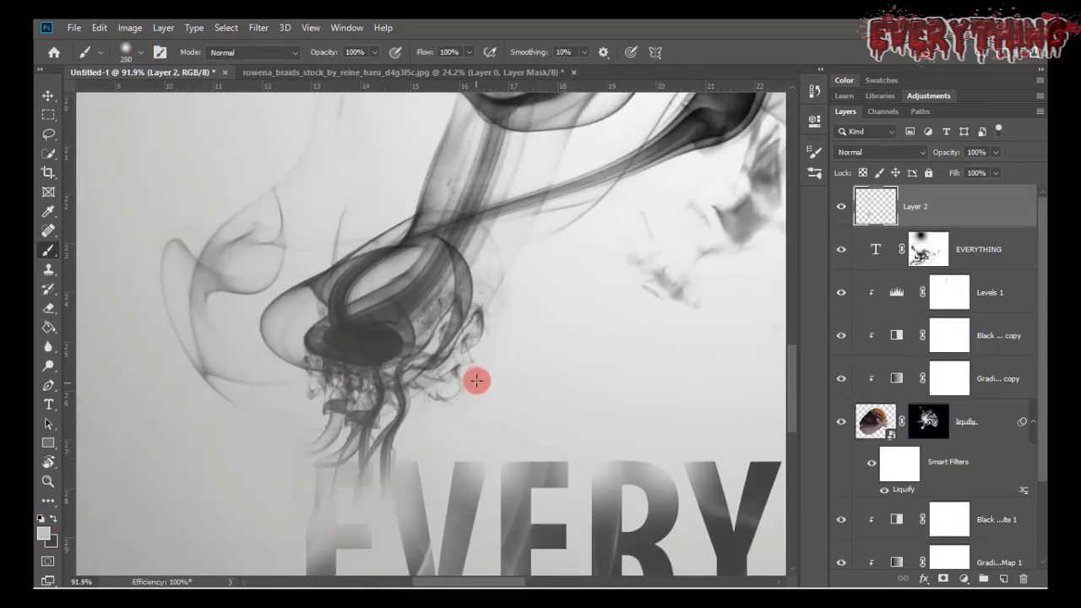
pyautogui.keyDown('alt'); pyautogui.scroll(-4, 477, 381); pyautogui.keyUp('alt')
pyautogui.keyDown('alt'); pyautogui.scroll(1, 388, 415); pyautogui.keyUp('alt')
pyautogui.press('[')
pyautogui.press('[')
pyautogui.press('[')
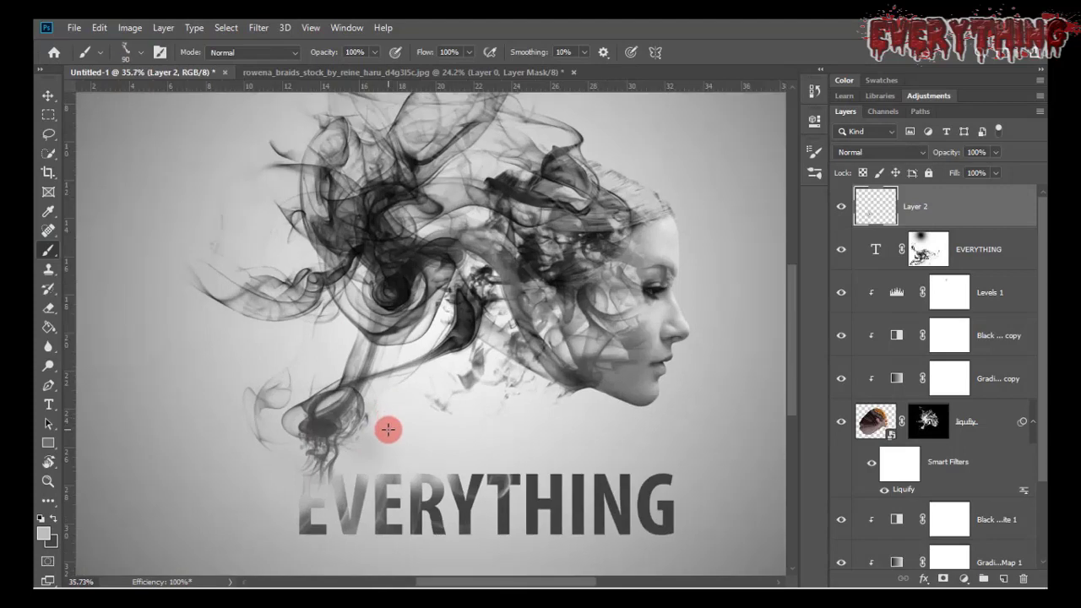
pyautogui.keyDown('alt'); pyautogui.scroll(-1, 404, 439); pyautogui.keyUp('alt')
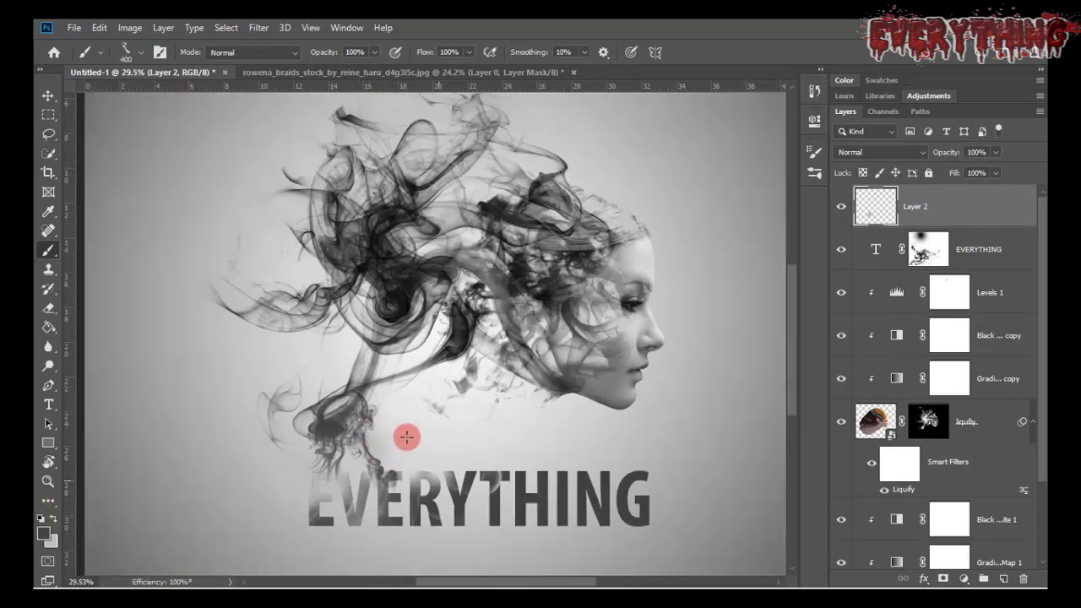
pyautogui.keyDown('alt'); pyautogui.scroll(-2, 523, 329); pyautogui.keyUp('alt')
pyautogui.click(963, 579)
# Step: Open Exposure 1's settings and check the Offset value, leaving the defaults unchanged
pyautogui.click(979, 417)
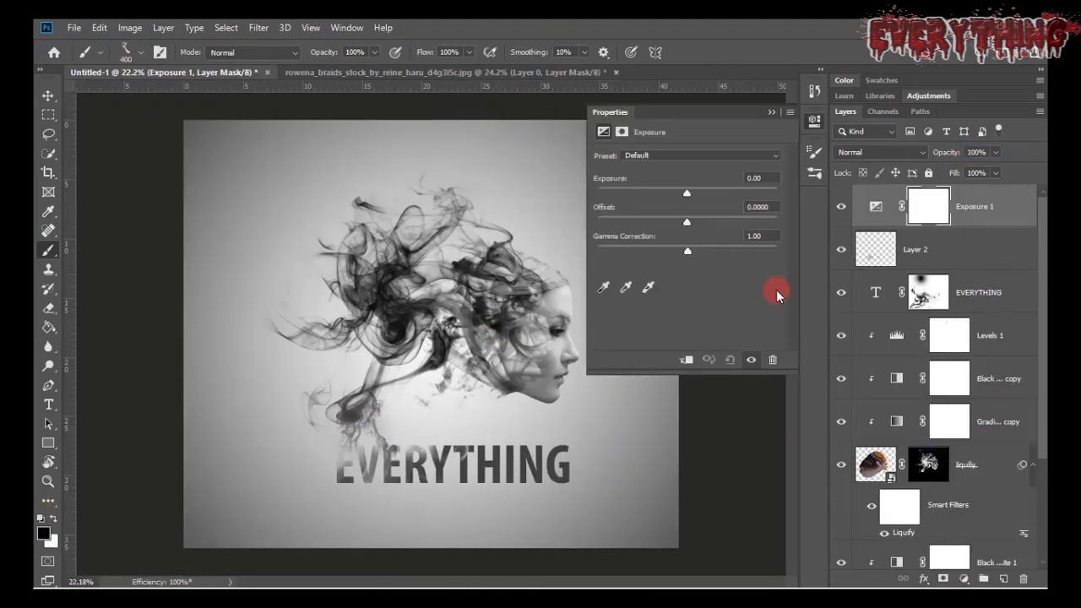
pyautogui.click(757, 207)
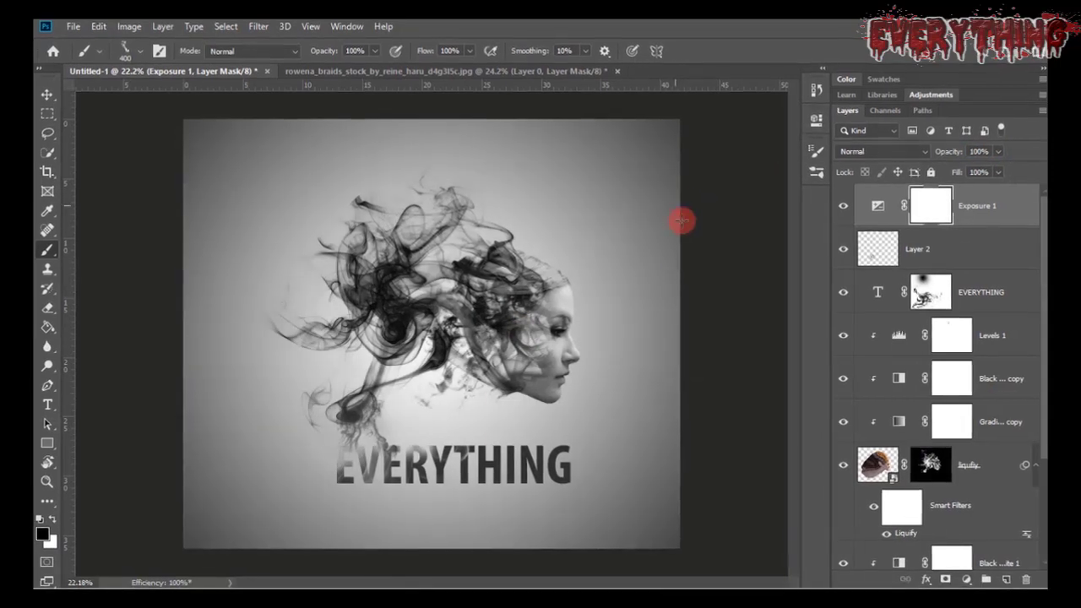